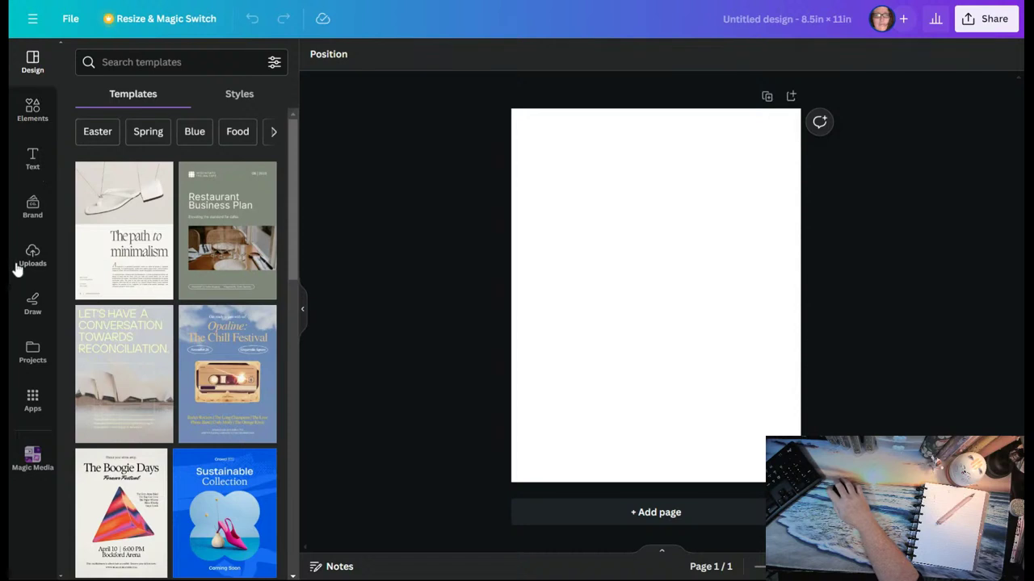
Add a square shape to the middle of the blank page.
{"action": "key", "text": "r"}
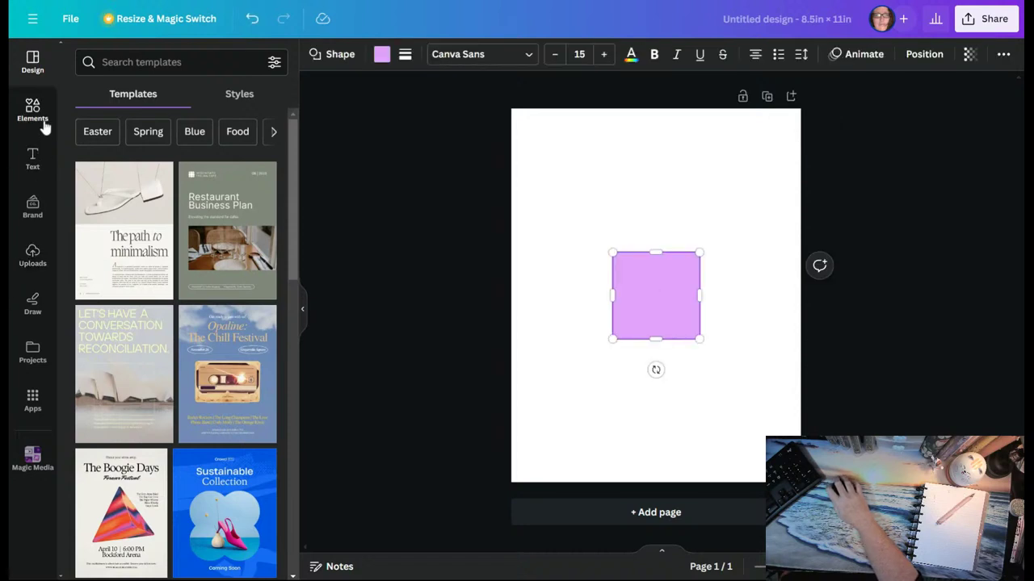
{"action": "key", "text": "Return"}
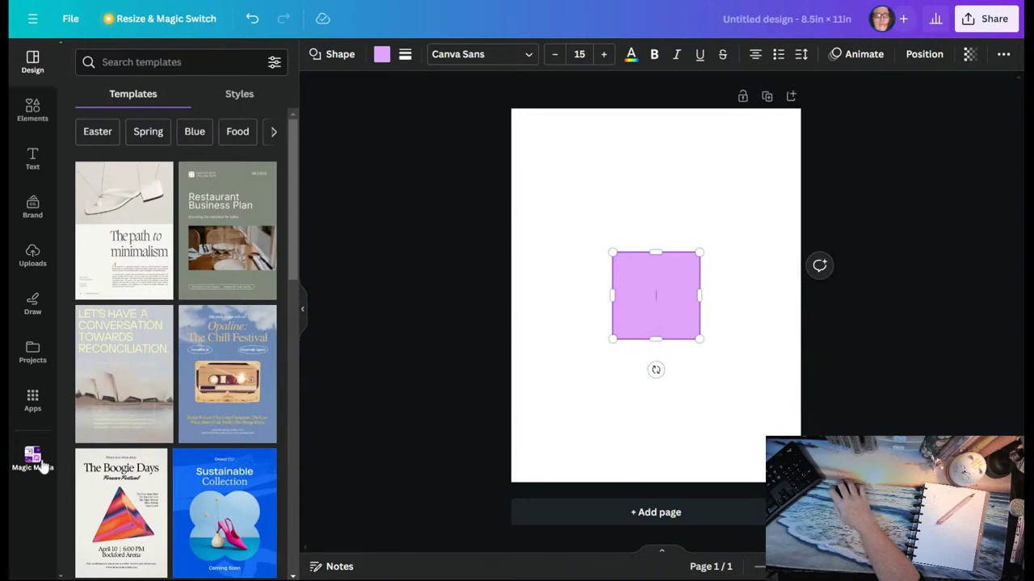
Browse the elements library from shapes and graphics through tables, frames and grids to the graphic collections.
{"action": "left_click", "coordinate": [43, 119]}
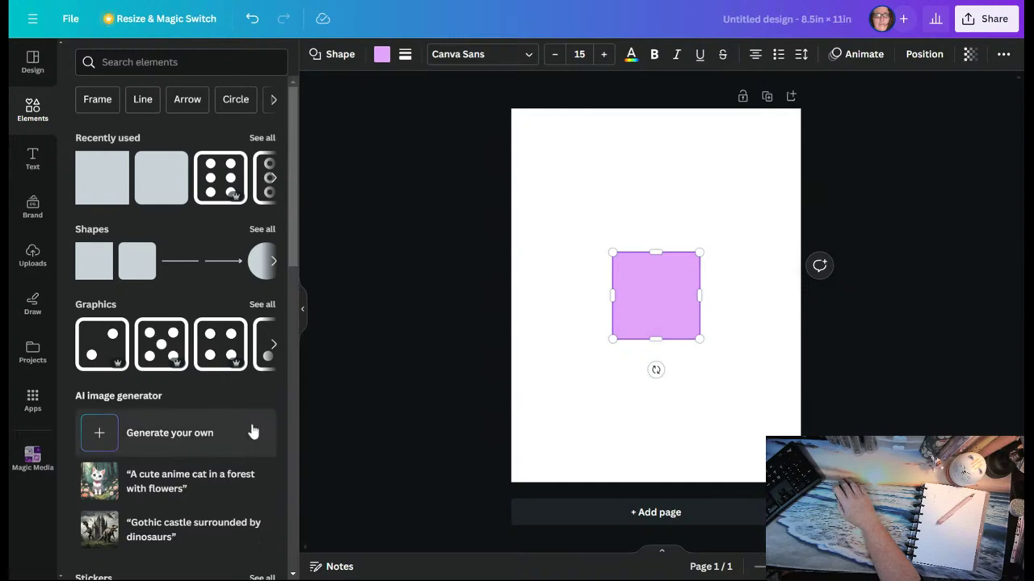
{"action": "scroll", "coordinate": [251, 444], "scroll_direction": "down", "scroll_amount": 3}
{"action": "scroll", "coordinate": [251, 444], "scroll_direction": "down", "scroll_amount": 1}
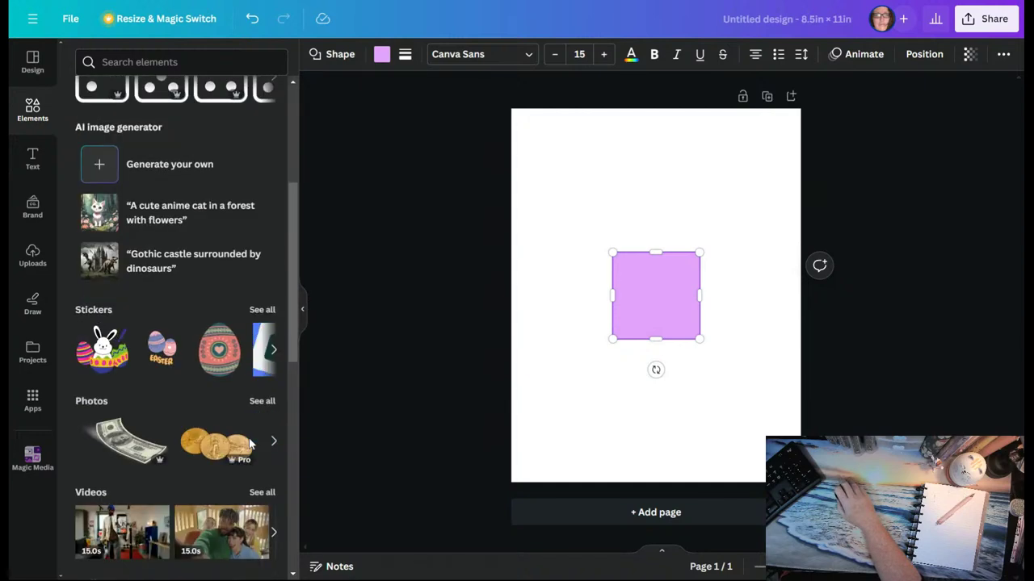
{"action": "scroll", "coordinate": [250, 444], "scroll_direction": "down", "scroll_amount": 1}
{"action": "scroll", "coordinate": [249, 442], "scroll_direction": "down", "scroll_amount": 1}
{"action": "scroll", "coordinate": [249, 442], "scroll_direction": "up", "scroll_amount": 4}
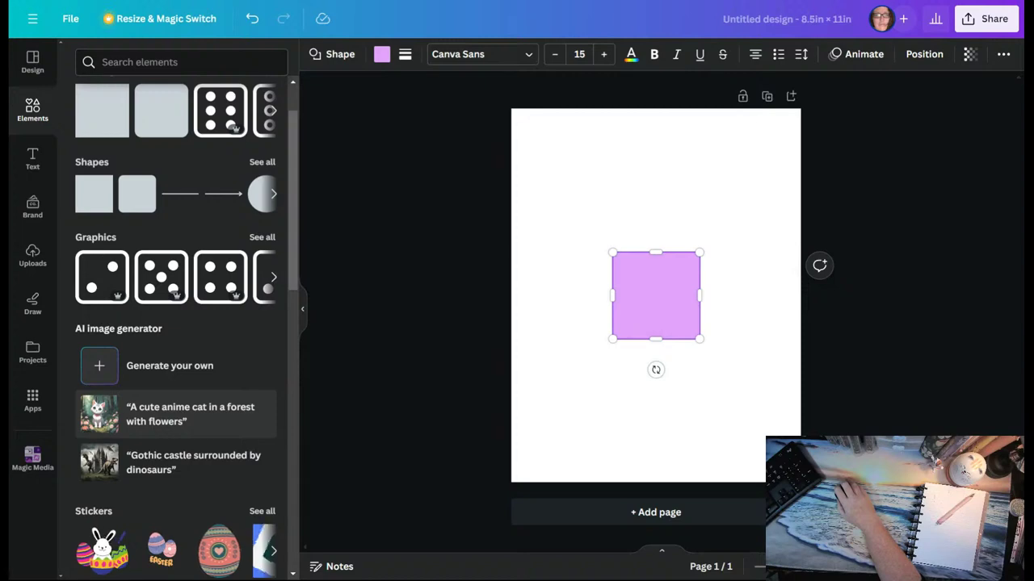
{"action": "scroll", "coordinate": [251, 442], "scroll_direction": "down", "scroll_amount": 10}
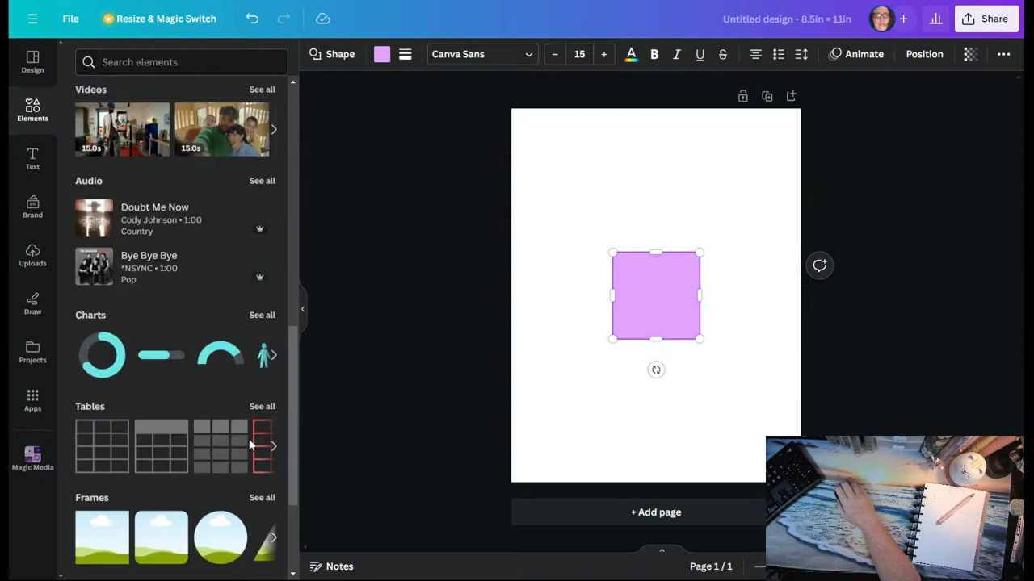
{"action": "scroll", "coordinate": [250, 442], "scroll_direction": "down", "scroll_amount": 2}
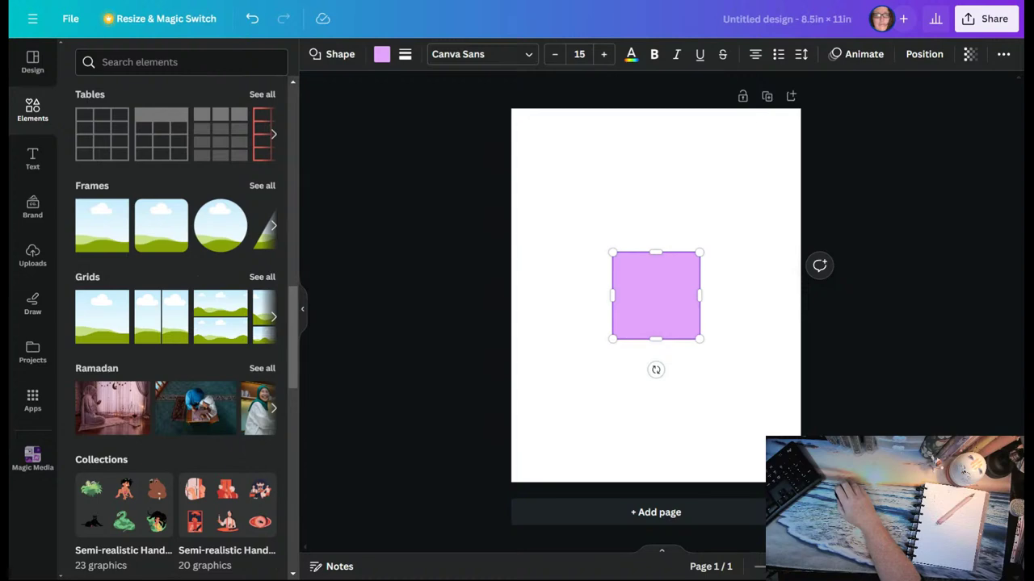
{"action": "scroll", "coordinate": [251, 448], "scroll_direction": "down", "scroll_amount": 8}
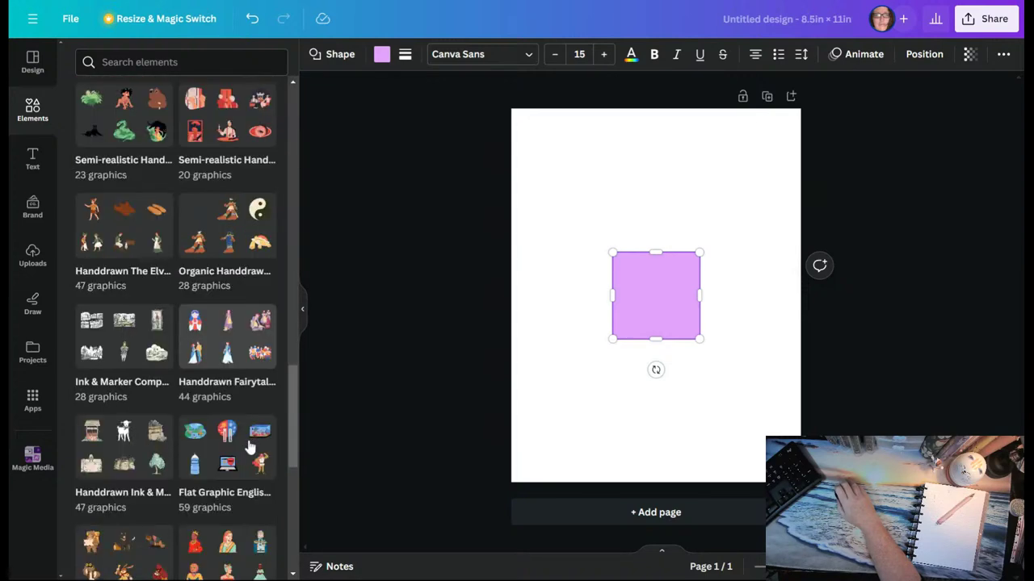
{"action": "scroll", "coordinate": [249, 449], "scroll_direction": "down", "scroll_amount": 11}
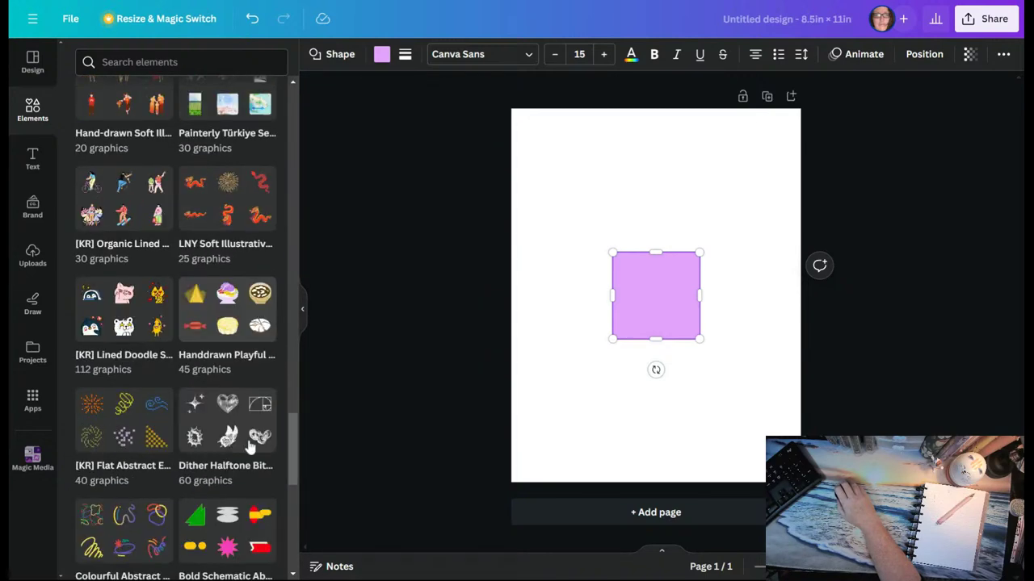
{"action": "scroll", "coordinate": [248, 449], "scroll_direction": "down", "scroll_amount": 8}
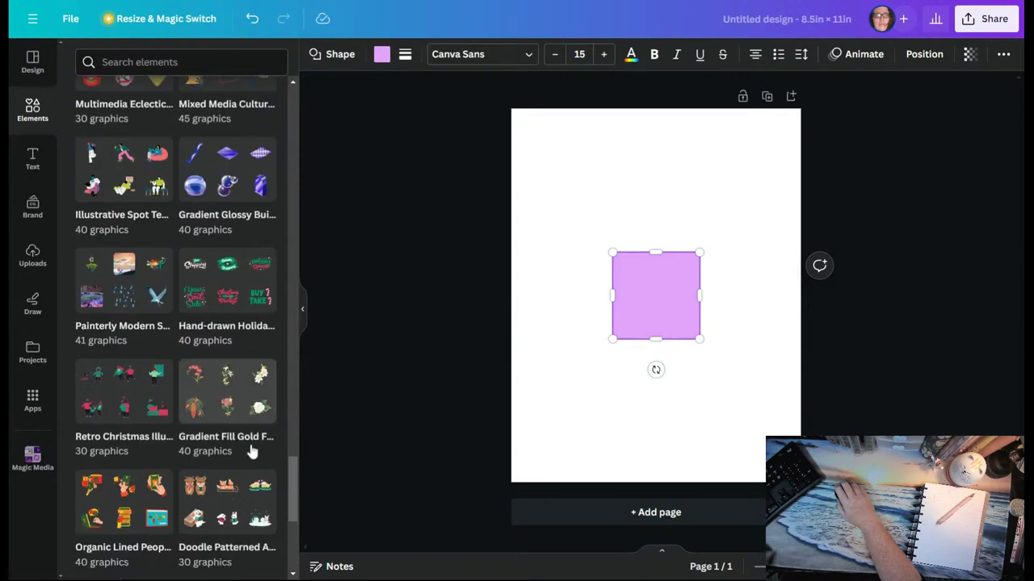
{"action": "scroll", "coordinate": [252, 453], "scroll_direction": "down", "scroll_amount": 3}
{"action": "scroll", "coordinate": [253, 453], "scroll_direction": "down", "scroll_amount": 3}
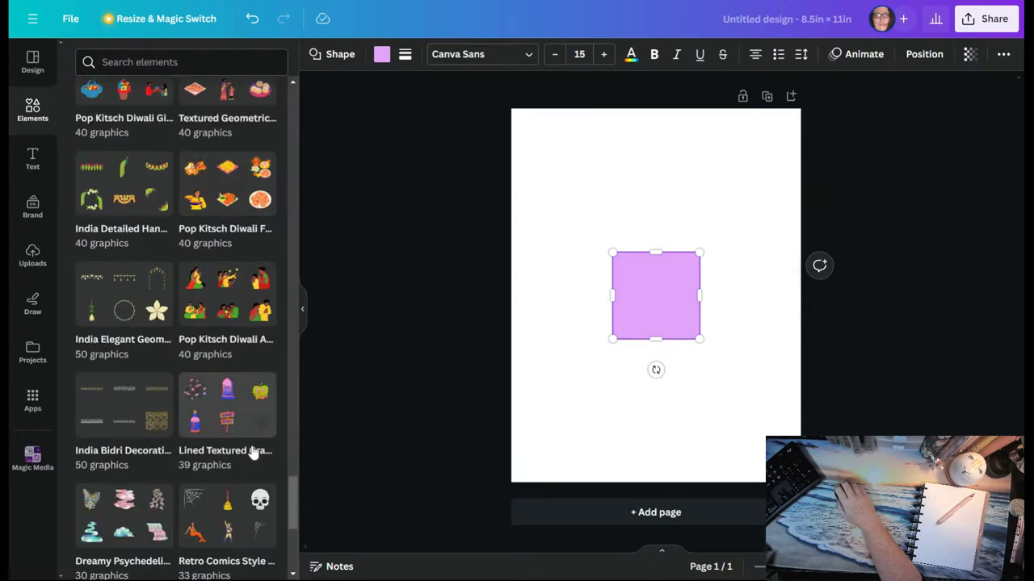
{"action": "scroll", "coordinate": [233, 409], "scroll_direction": "up", "scroll_amount": 16}
{"action": "scroll", "coordinate": [234, 409], "scroll_direction": "up", "scroll_amount": 20}
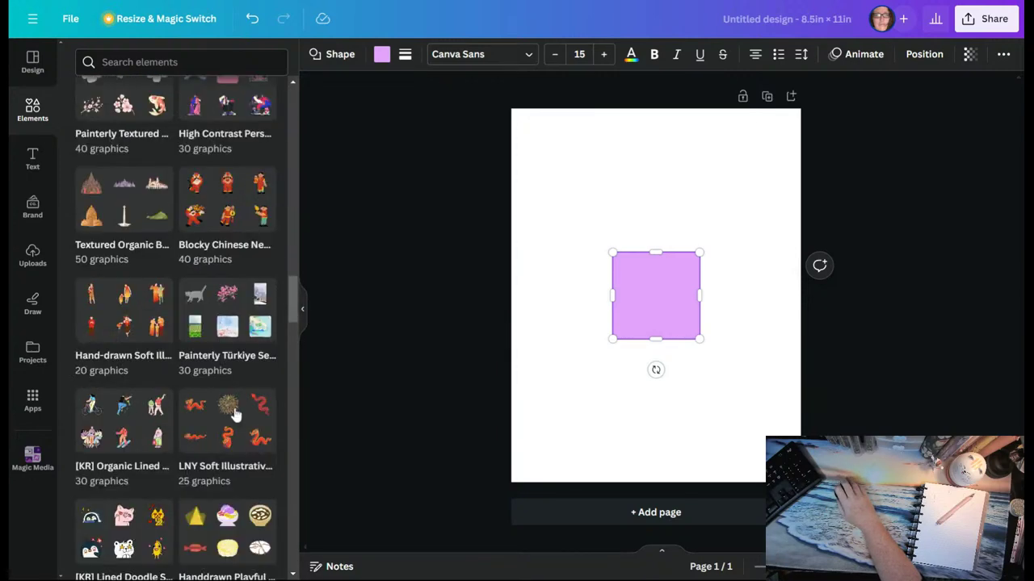
{"action": "scroll", "coordinate": [235, 414], "scroll_direction": "up", "scroll_amount": 9}
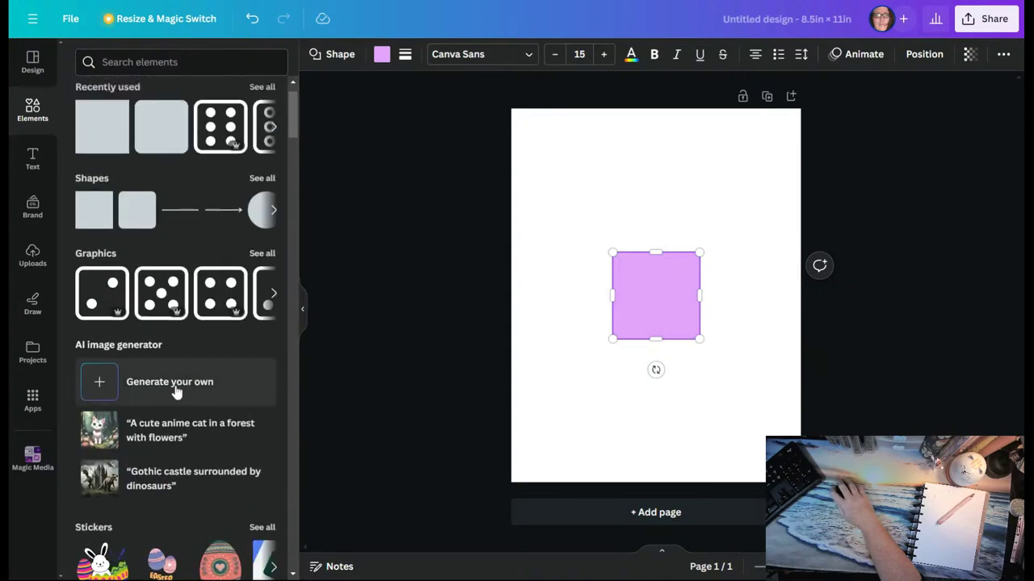
Open the AI image generator and delete the square from the page.
{"action": "left_click", "coordinate": [176, 393]}
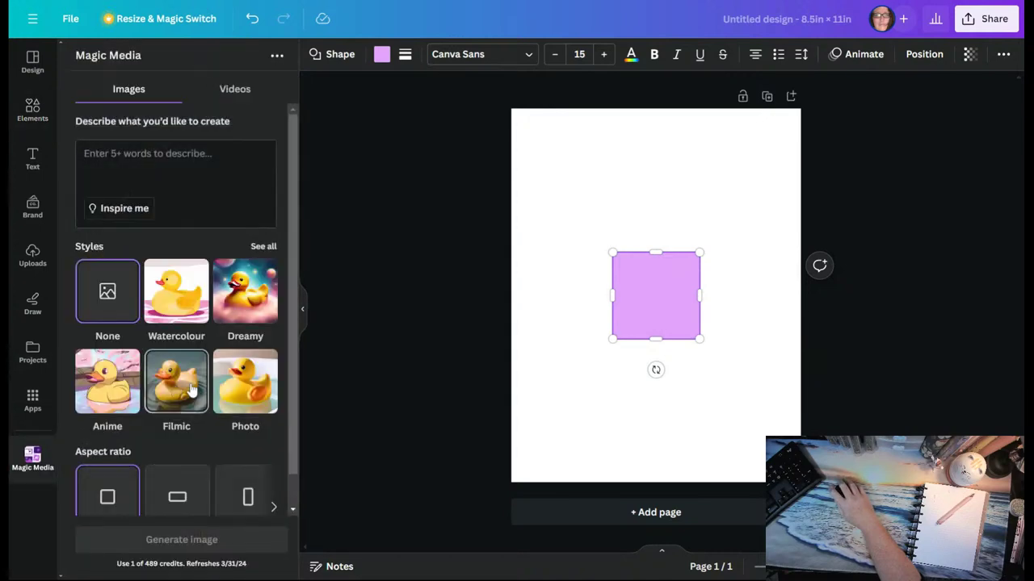
{"action": "key", "text": "Delete"}
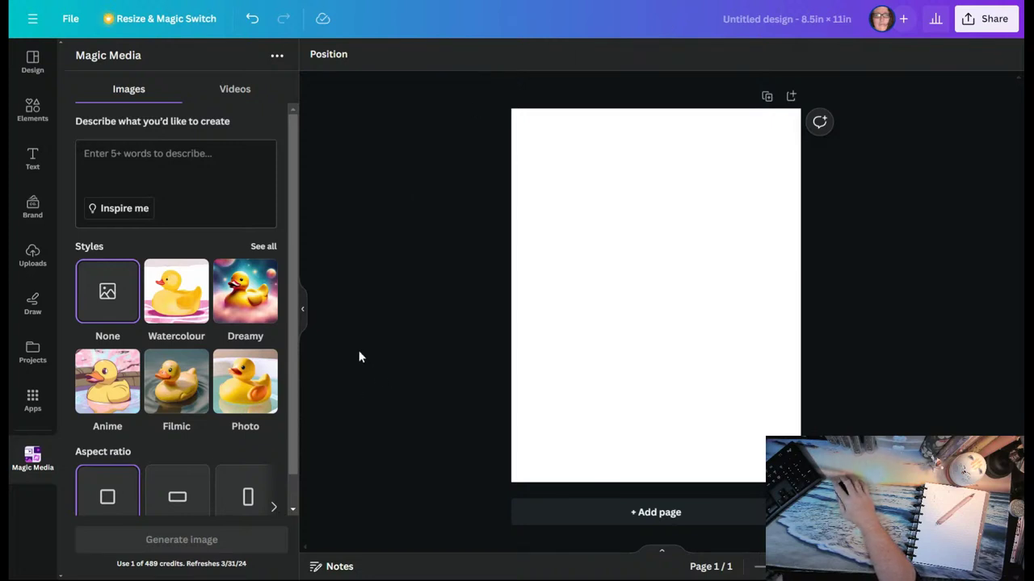
Set the style for the generated image to Anime after trying Dreamy.
{"action": "left_click", "coordinate": [260, 313]}
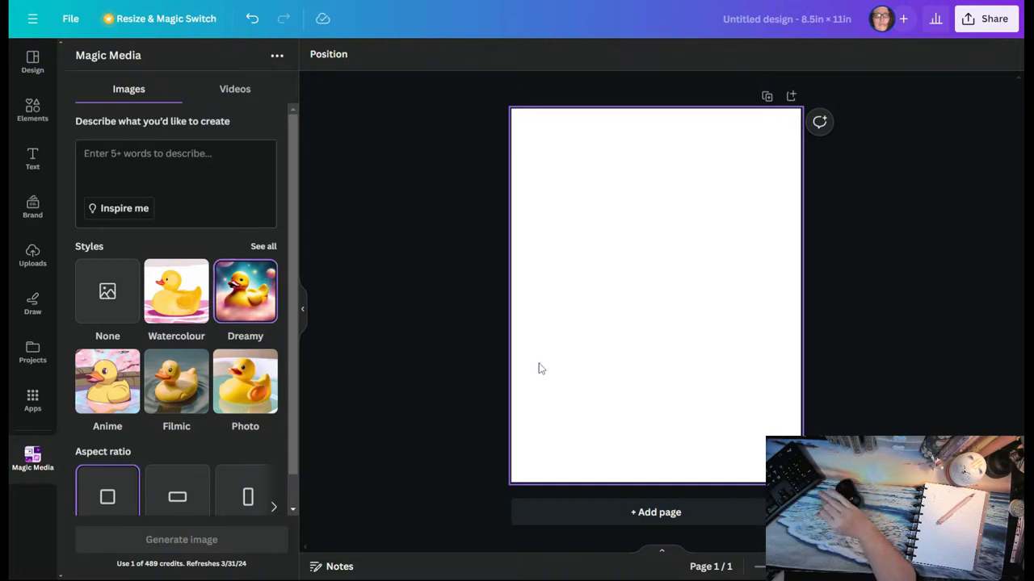
{"action": "left_click", "coordinate": [161, 173]}
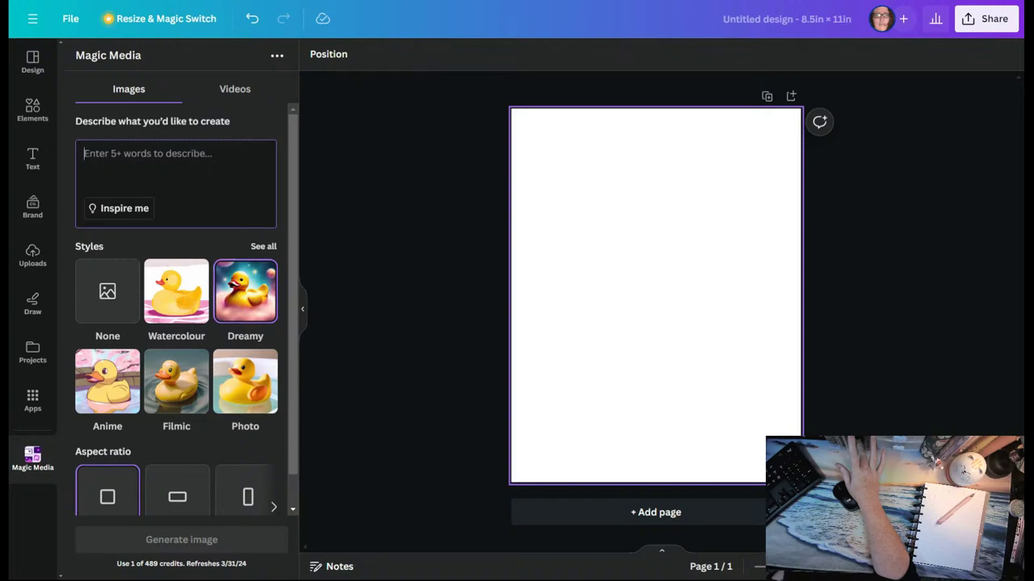
{"action": "left_click", "coordinate": [108, 393]}
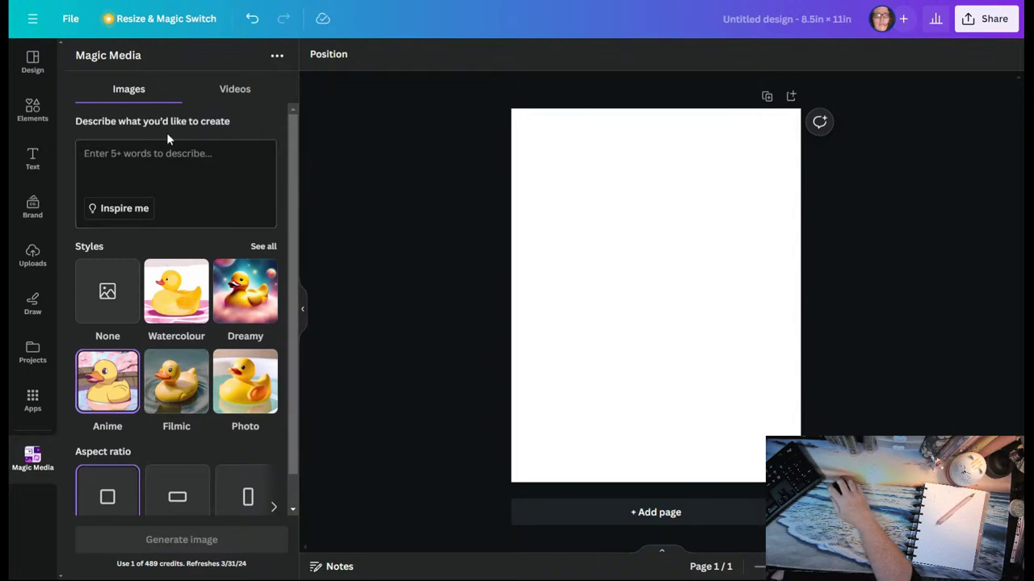
Enter "summer grilling ribs picnic" as the description of the image to create.
{"action": "left_click", "coordinate": [218, 142]}
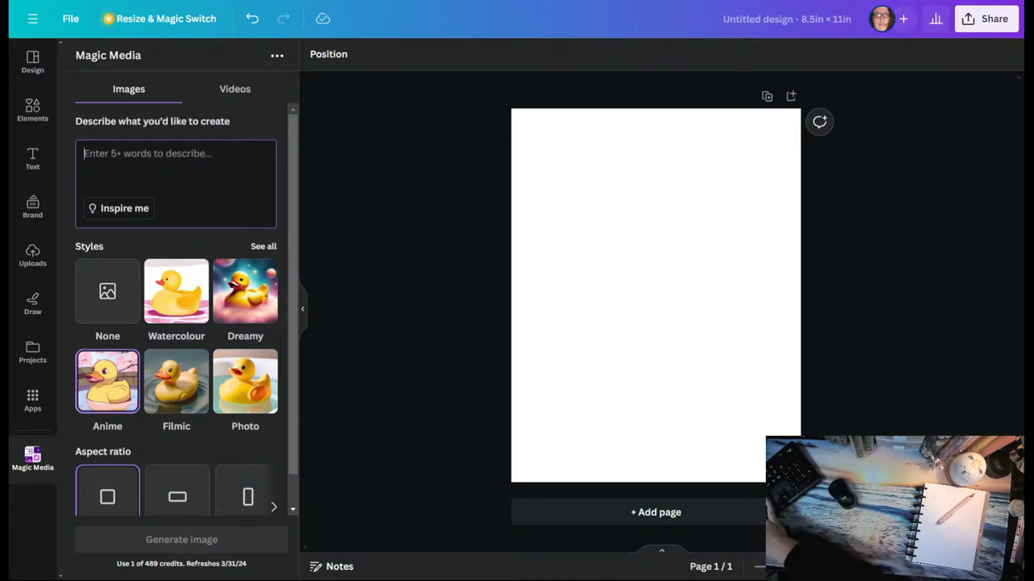
{"action": "type", "text": "summer"}
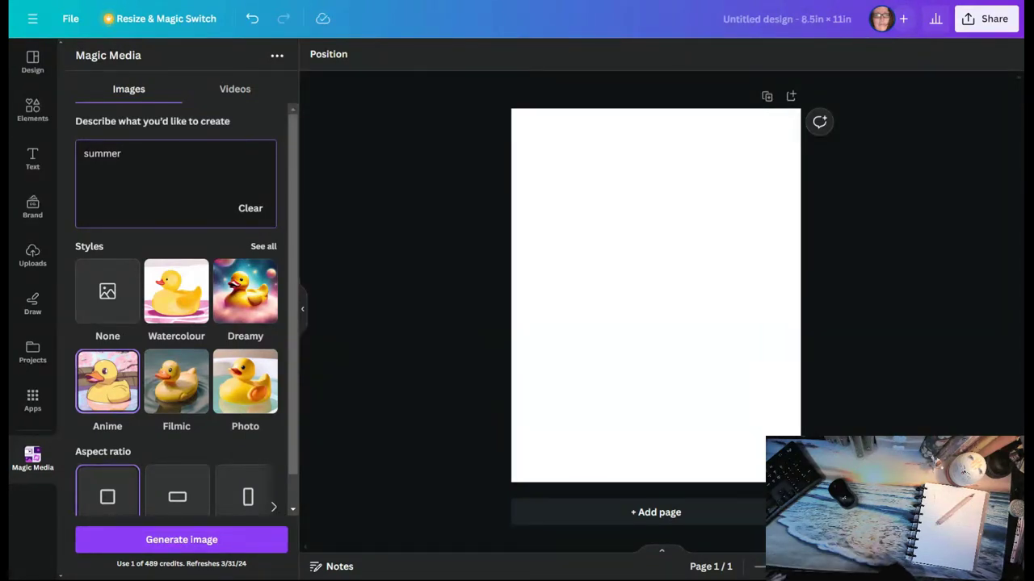
{"action": "type", "text": "grom"}
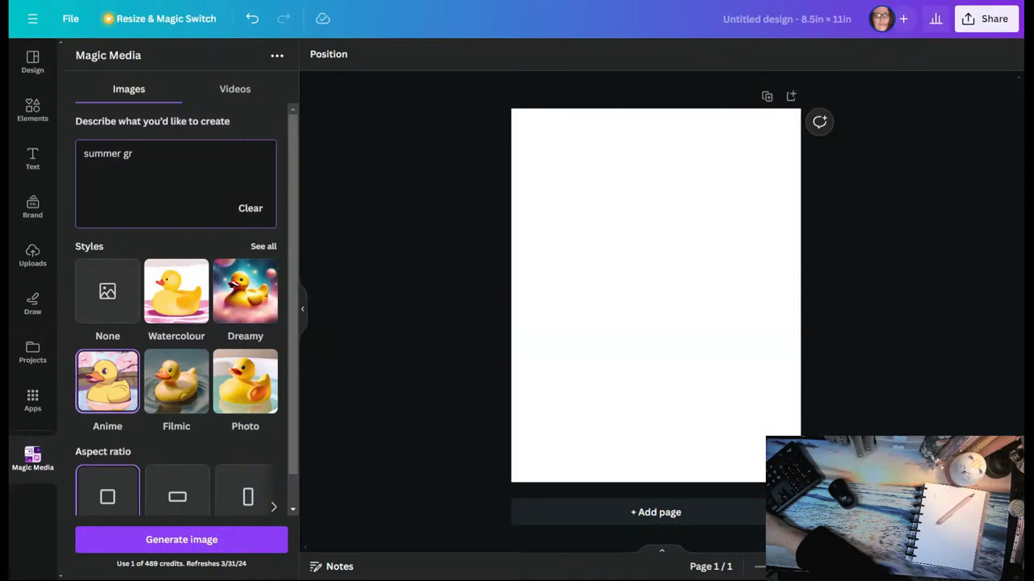
{"action": "key", "text": "BackSpace"}
{"action": "key", "text": "BackSpace"}
{"action": "type", "text": "o"}
{"action": "key", "text": "BackSpace"}
{"action": "type", "text": "illing"}
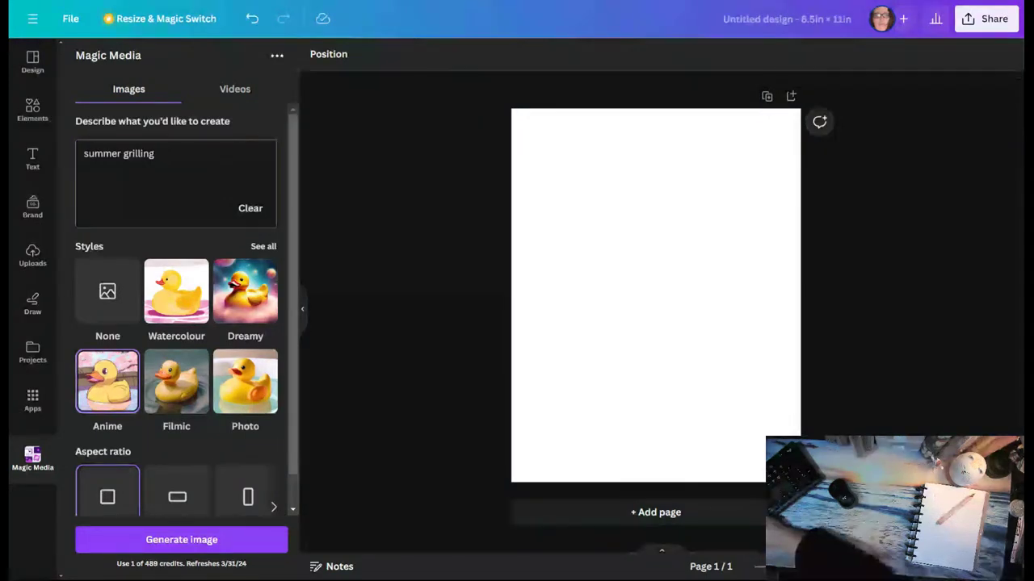
{"action": "type", "text": "ri"}
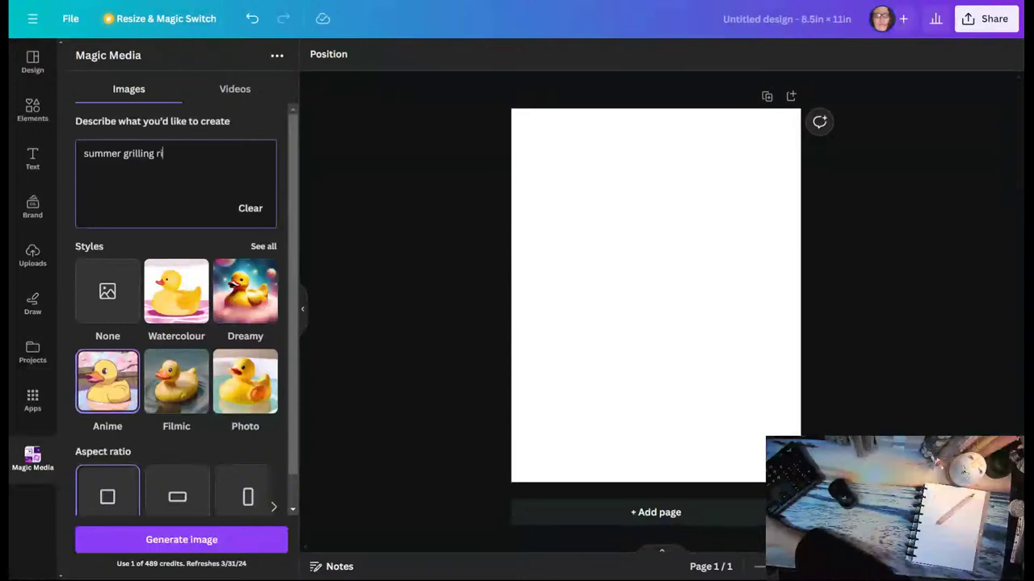
{"action": "type", "text": "bs picnic"}
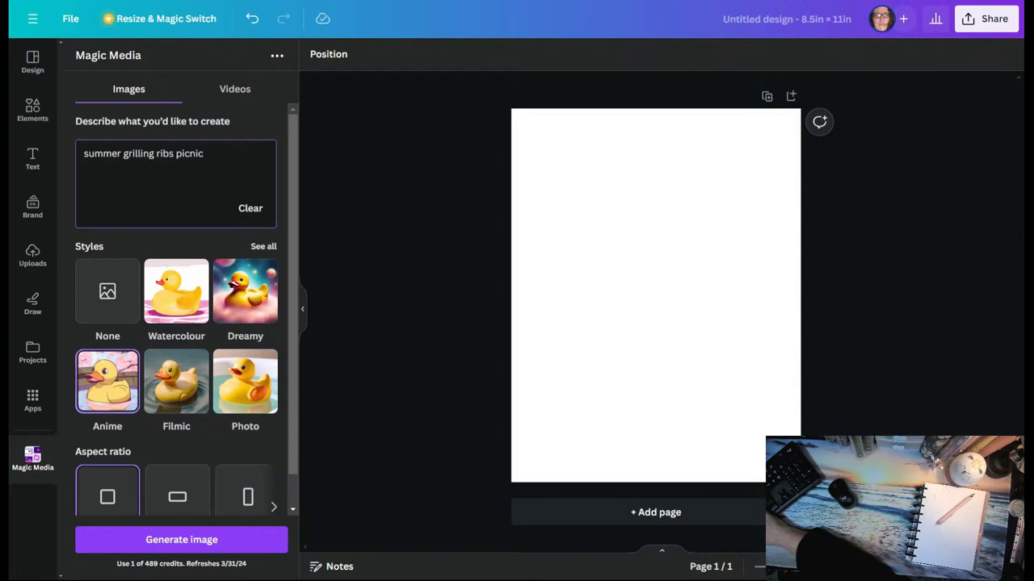
Extend the image description with "bear red white brown yellow mint pink" and generate the images.
{"action": "type", "text": "bear"}
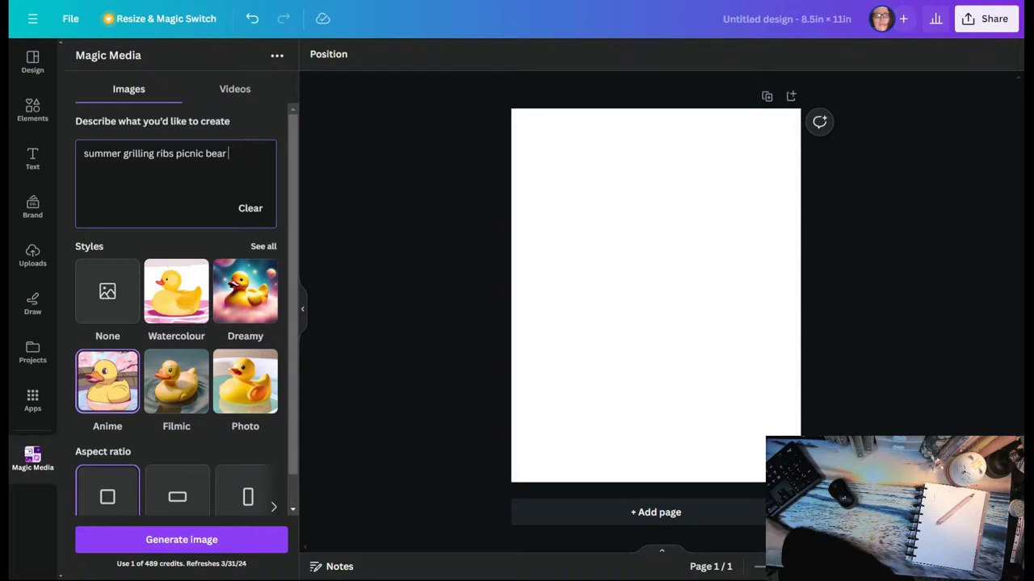
{"action": "type", "text": "red "}
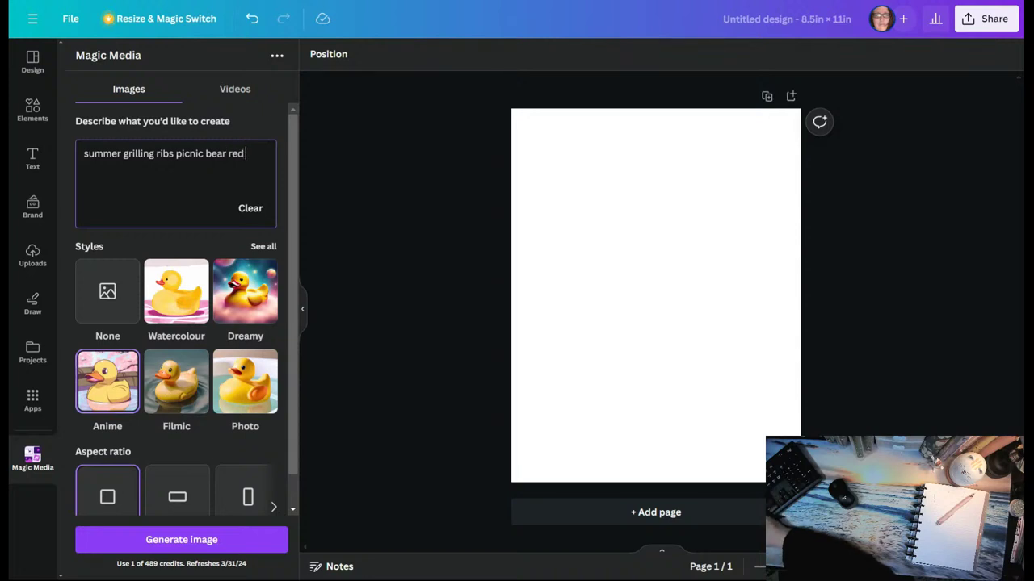
{"action": "type", "text": "white"}
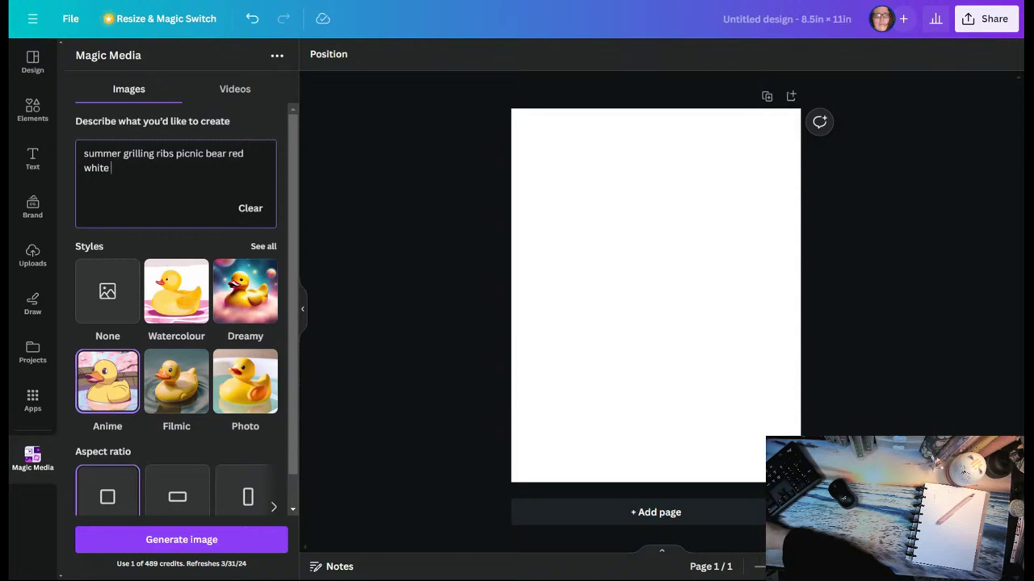
{"action": "type", "text": "brown"}
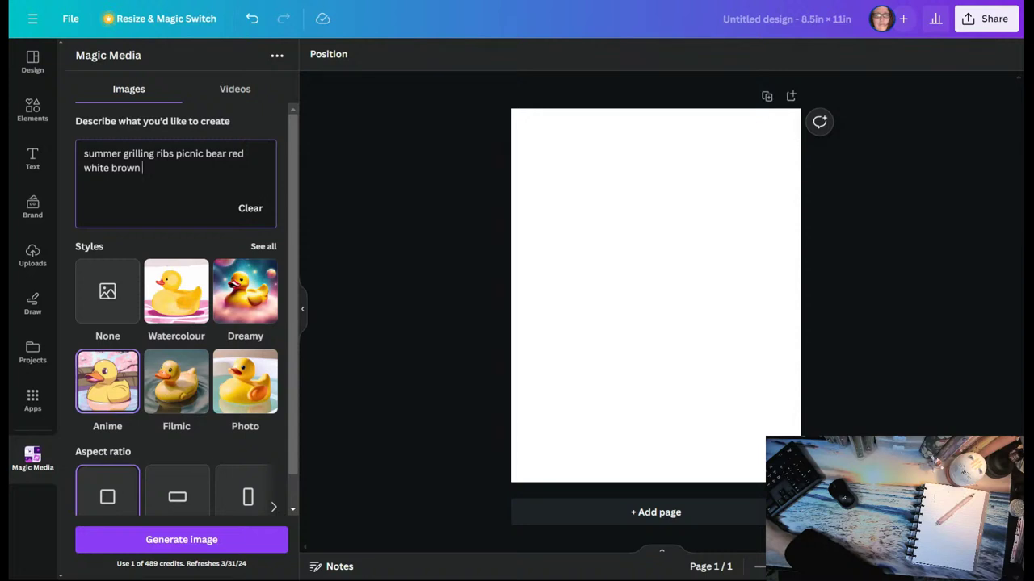
{"action": "type", "text": "yellow mint"}
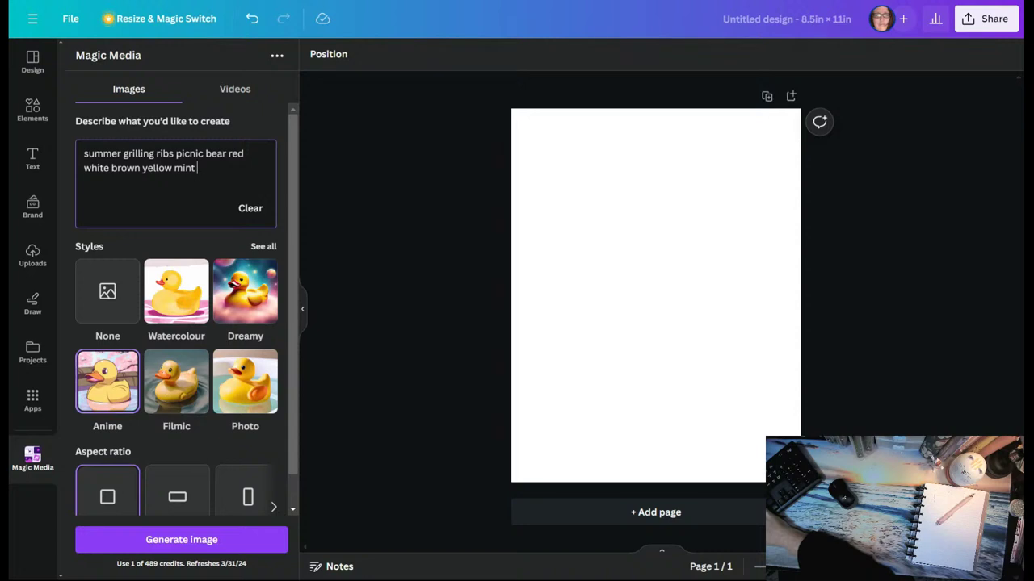
{"action": "type", "text": "pink"}
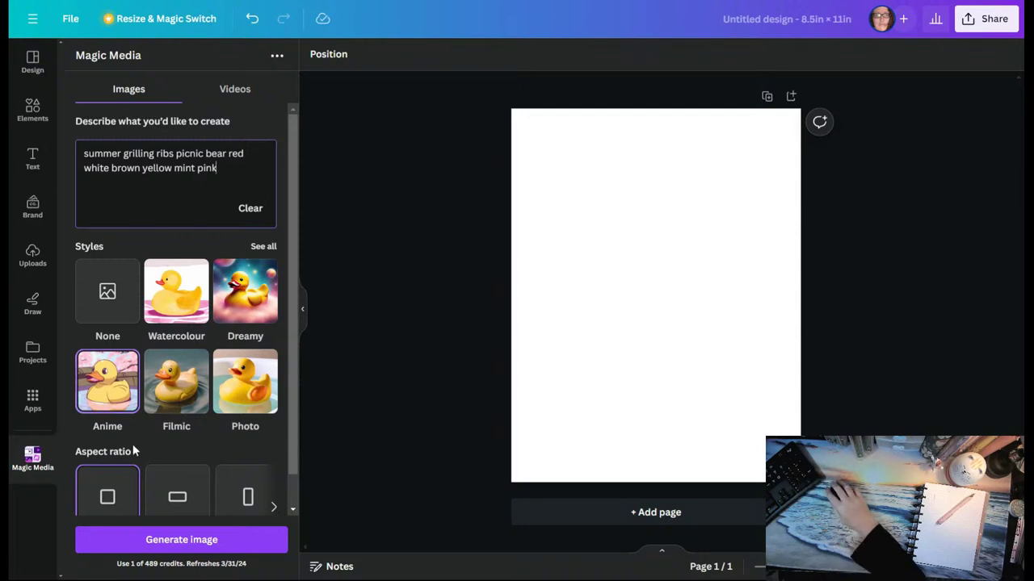
{"action": "left_click", "coordinate": [184, 540]}
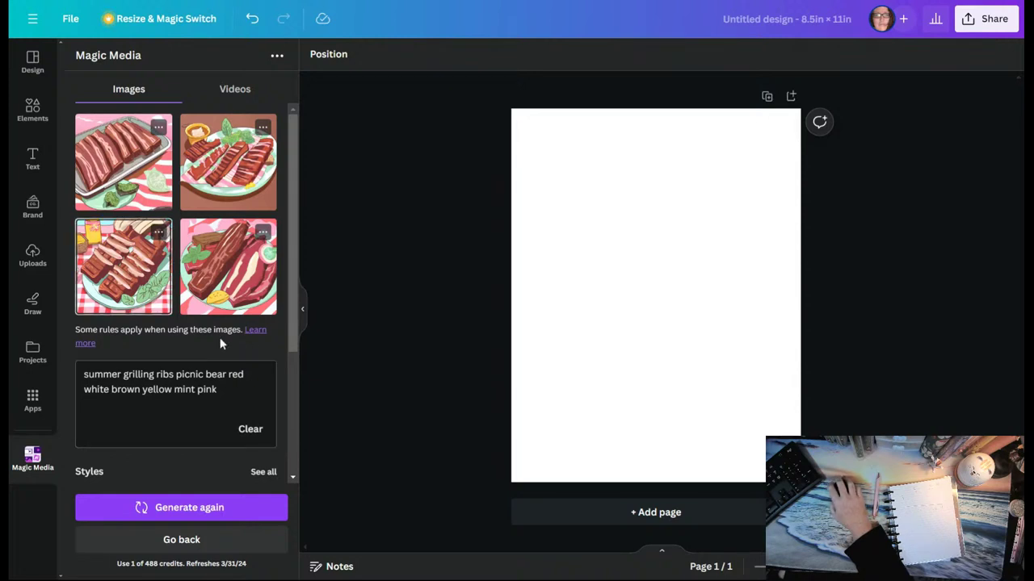
Clear the image description and set the style for the generated image to Watercolour from the full style list.
{"action": "left_click", "coordinate": [257, 439]}
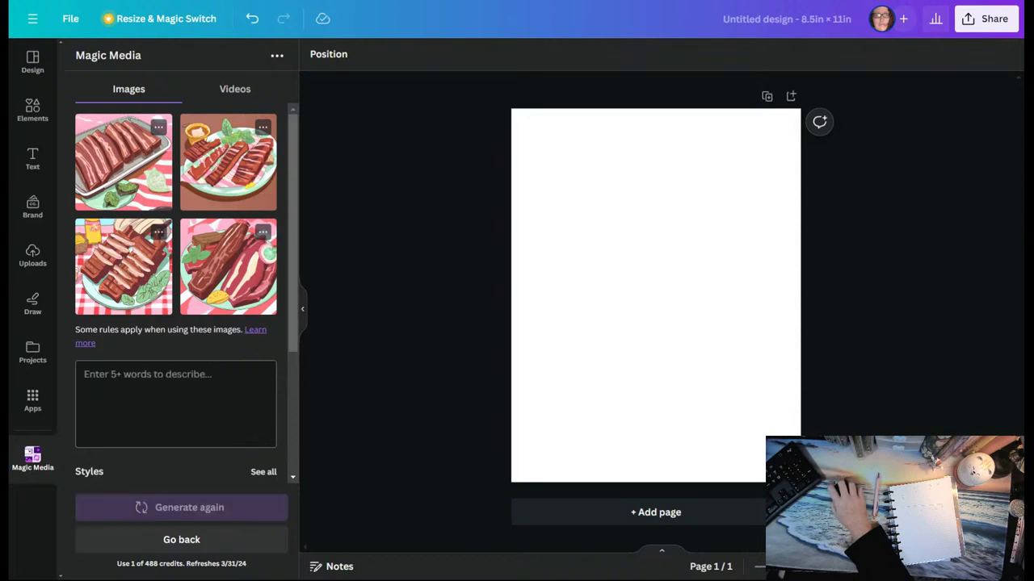
{"action": "scroll", "coordinate": [254, 293], "scroll_direction": "down", "scroll_amount": 3}
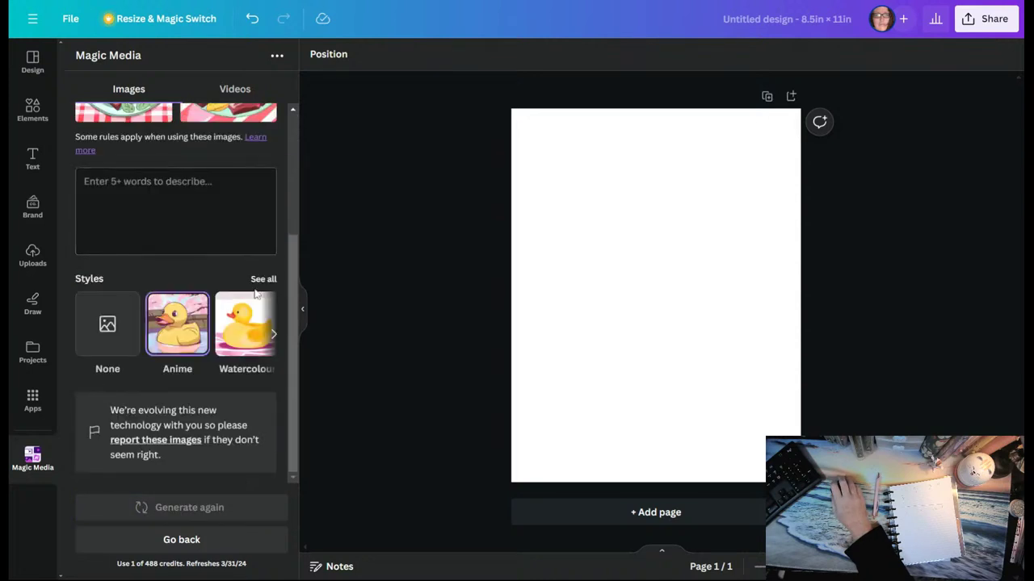
{"action": "left_click", "coordinate": [263, 280]}
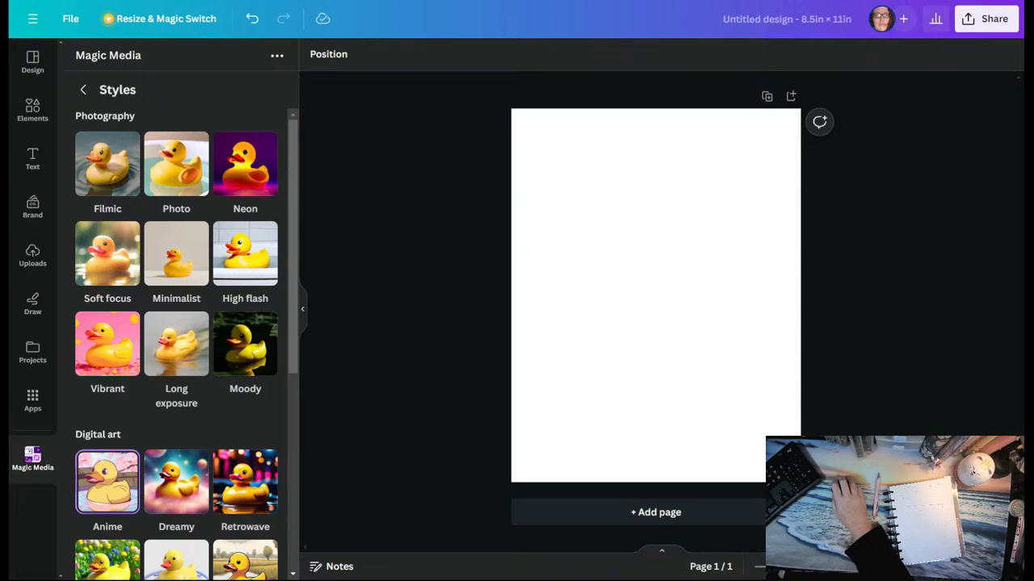
{"action": "scroll", "coordinate": [286, 280], "scroll_direction": "down", "scroll_amount": 4}
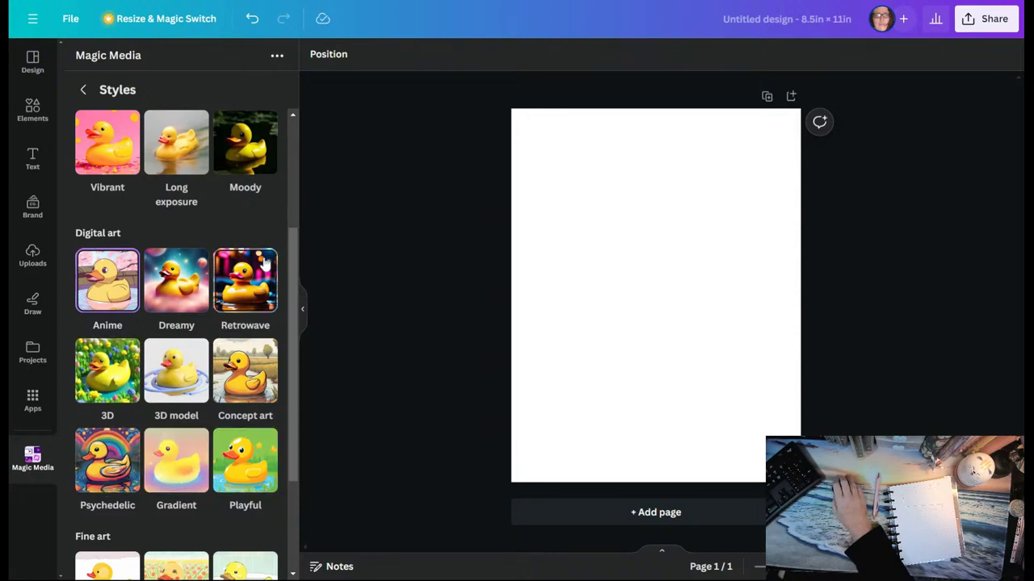
{"action": "scroll", "coordinate": [258, 254], "scroll_direction": "up", "scroll_amount": 3}
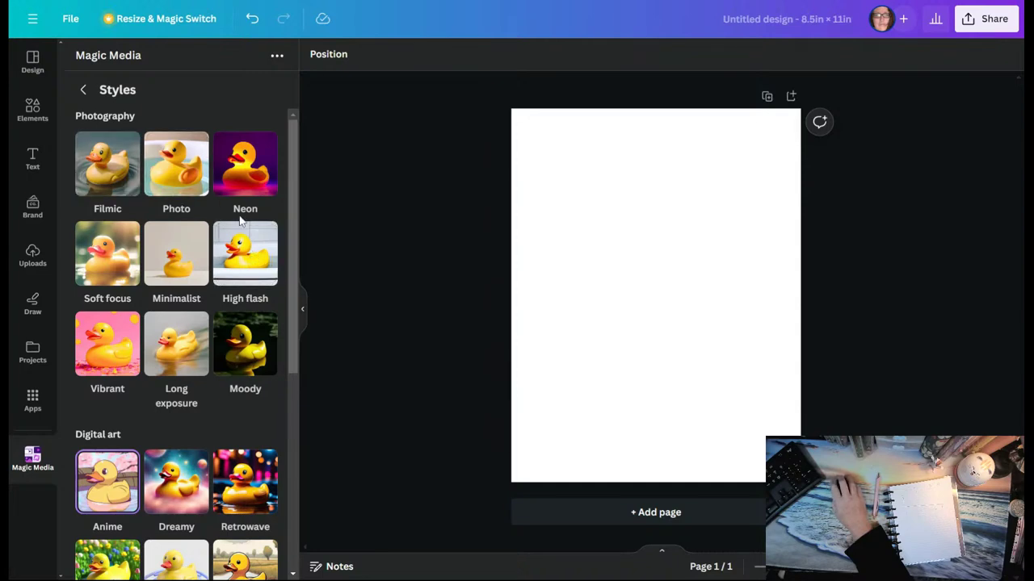
{"action": "scroll", "coordinate": [249, 238], "scroll_direction": "down", "scroll_amount": 1}
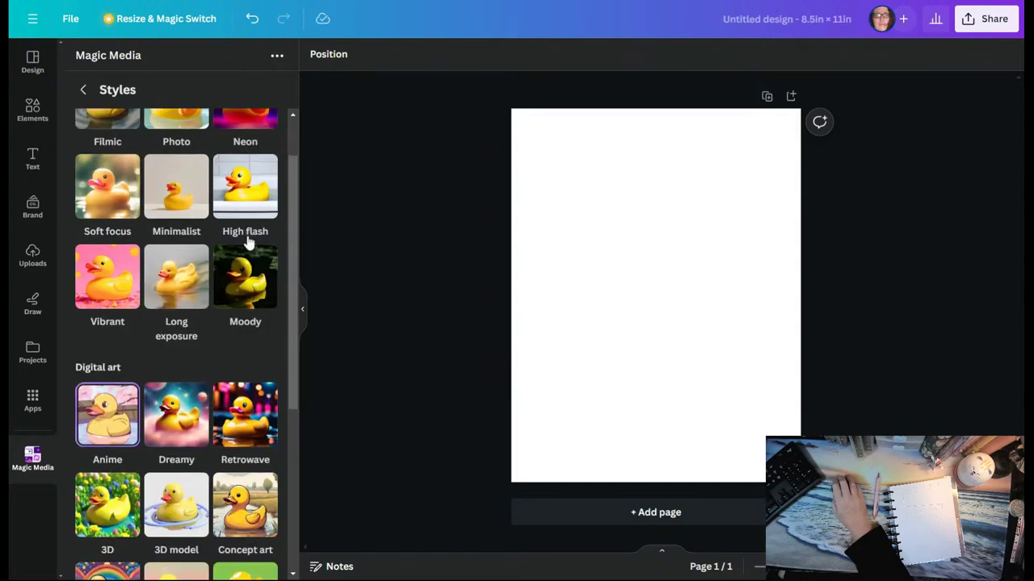
{"action": "scroll", "coordinate": [249, 242], "scroll_direction": "down", "scroll_amount": 3}
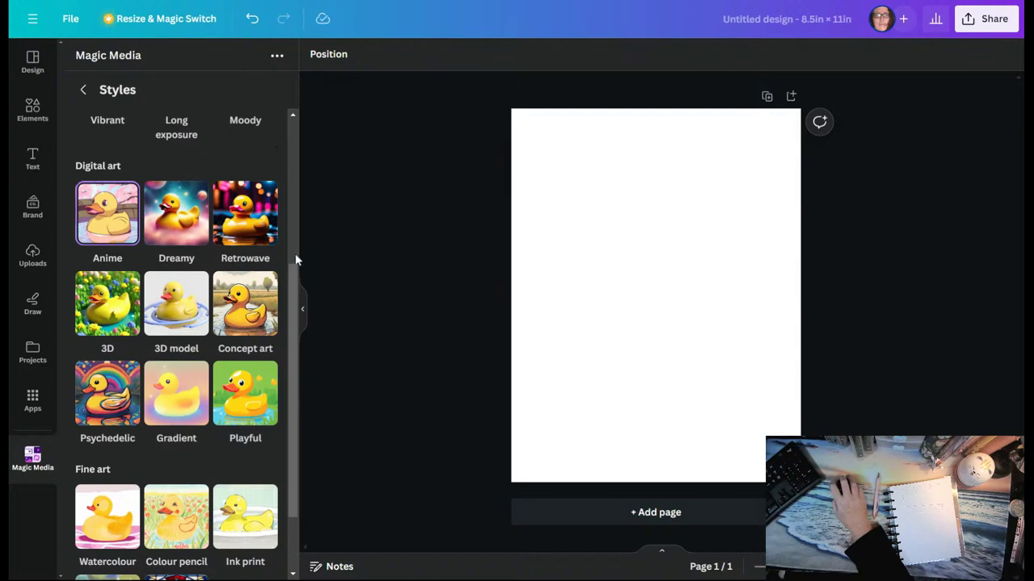
{"action": "scroll", "coordinate": [293, 244], "scroll_direction": "up", "scroll_amount": 4}
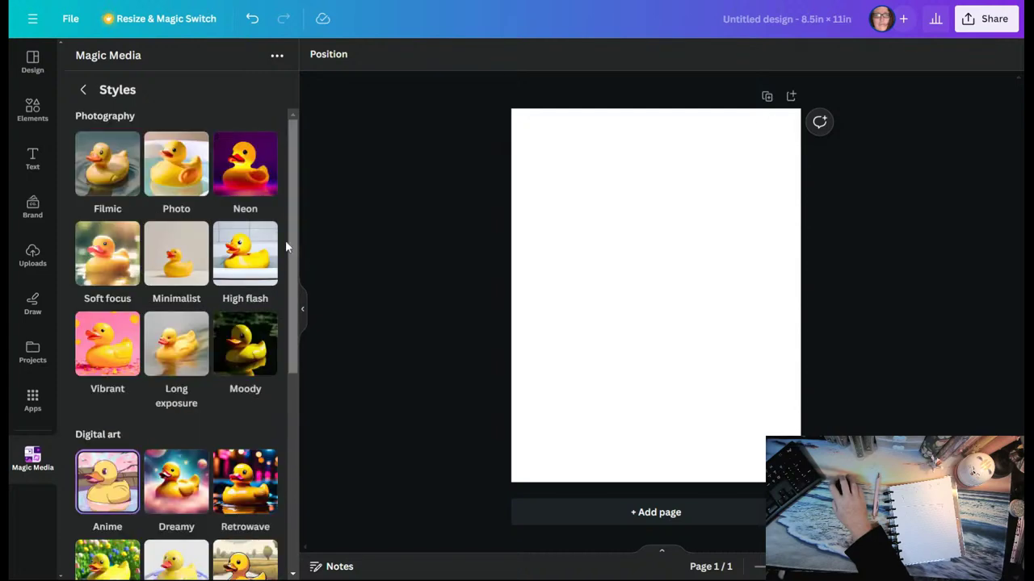
{"action": "scroll", "coordinate": [282, 241], "scroll_direction": "down", "scroll_amount": 1}
{"action": "scroll", "coordinate": [275, 240], "scroll_direction": "down", "scroll_amount": 4}
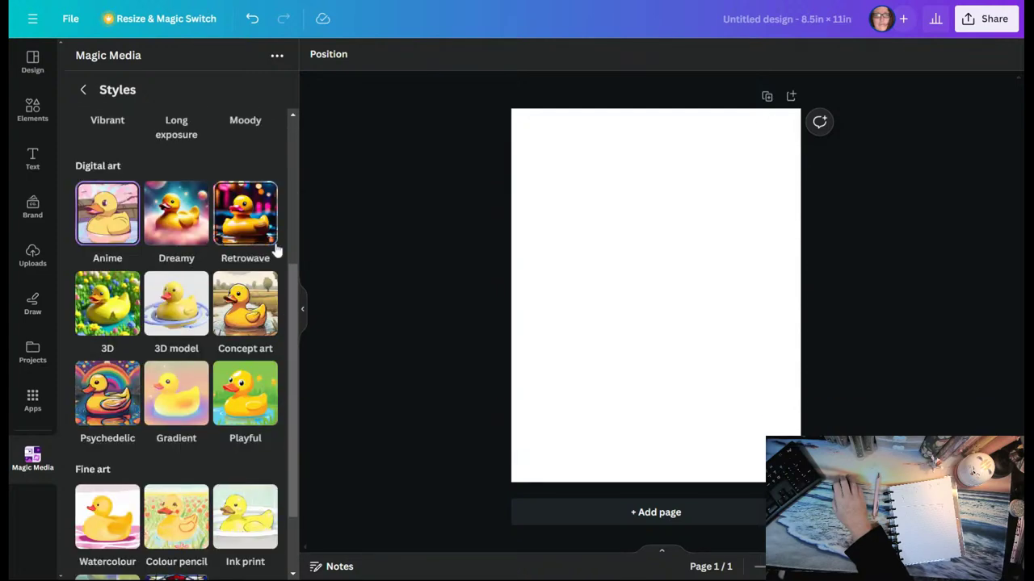
{"action": "scroll", "coordinate": [275, 246], "scroll_direction": "down", "scroll_amount": 1}
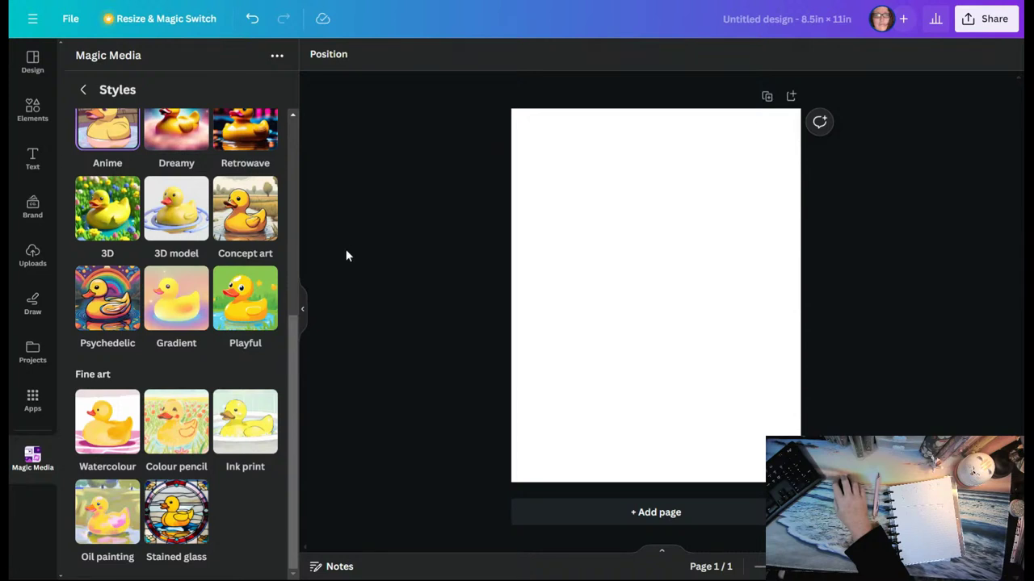
{"action": "left_click", "coordinate": [122, 428]}
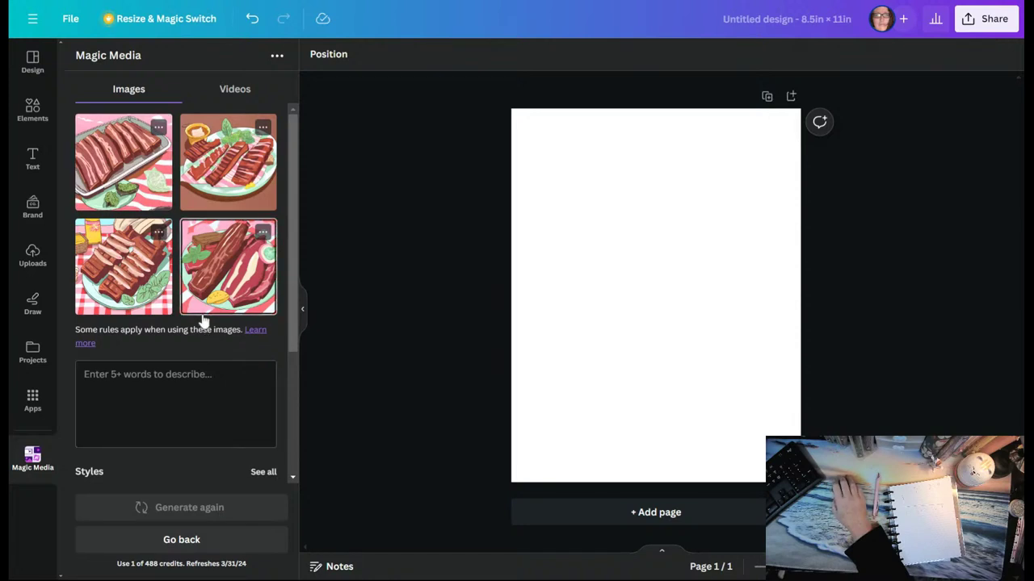
Enter "picnic lake grass grill" as the new description of the image to create.
{"action": "left_click", "coordinate": [185, 370]}
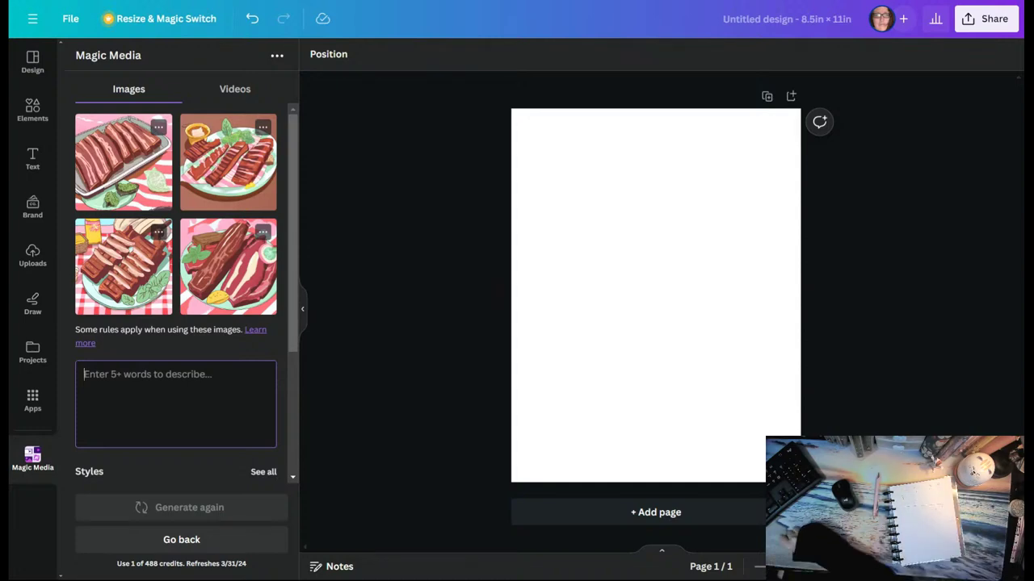
{"action": "scroll", "coordinate": [172, 414], "scroll_direction": "down", "scroll_amount": 3}
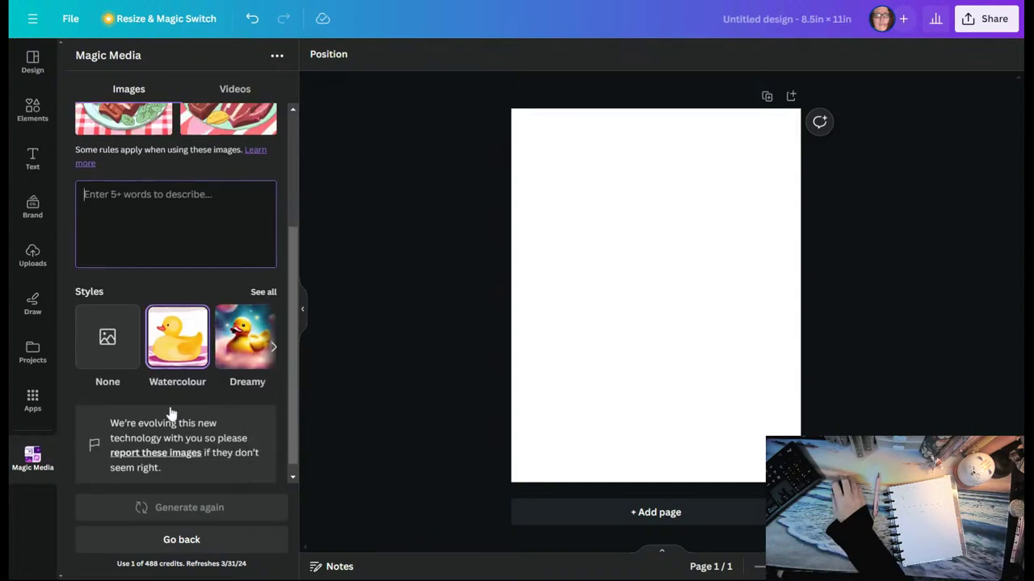
{"action": "scroll", "coordinate": [172, 413], "scroll_direction": "up", "scroll_amount": 3}
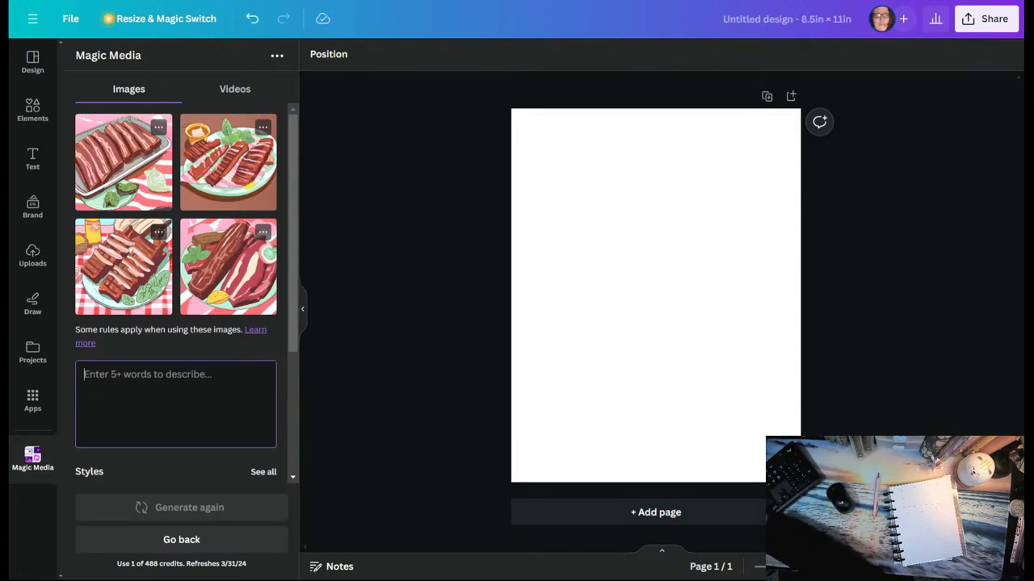
{"action": "type", "text": "picnic"}
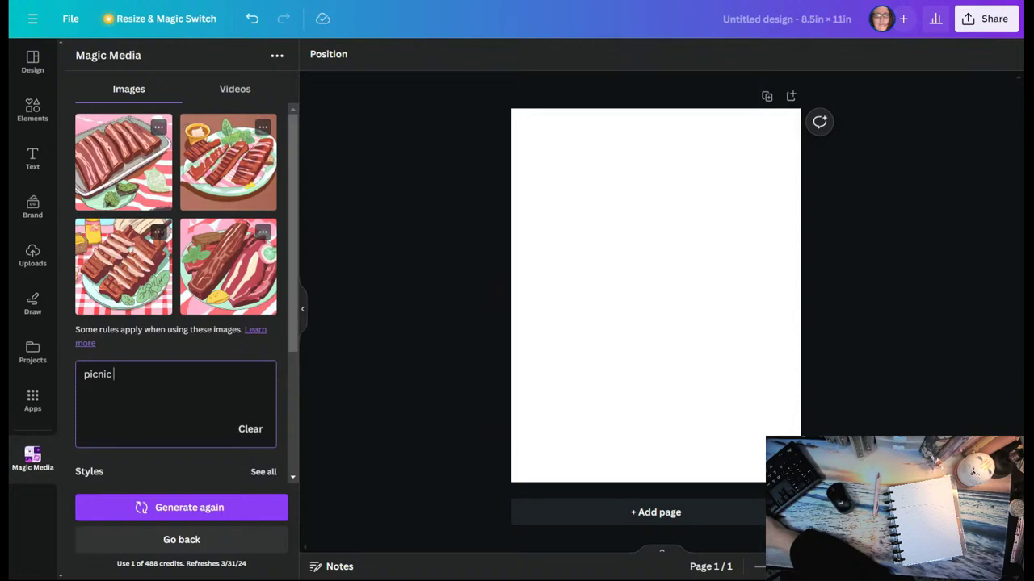
{"action": "type", "text": "lake"}
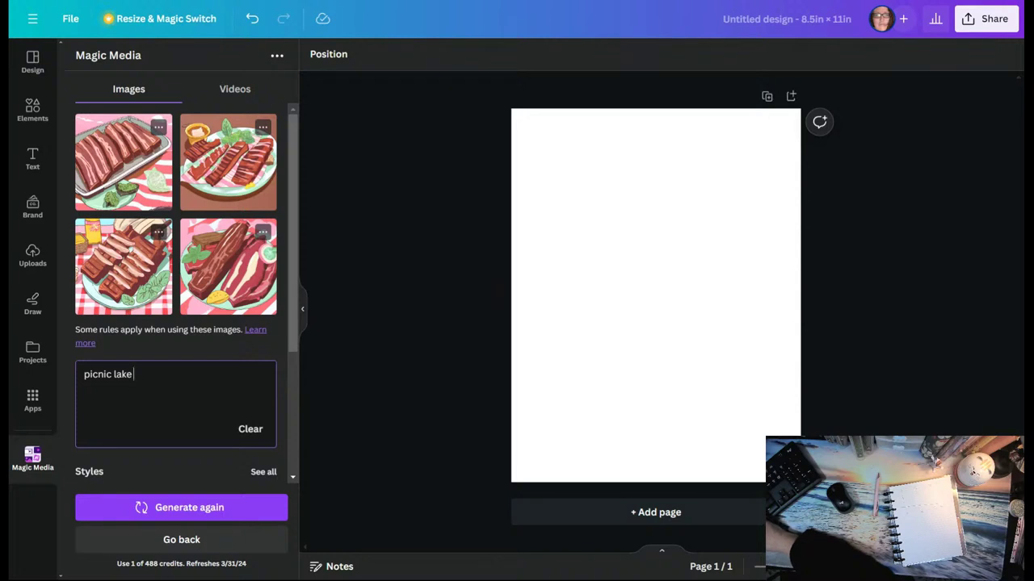
{"action": "type", "text": "grass"}
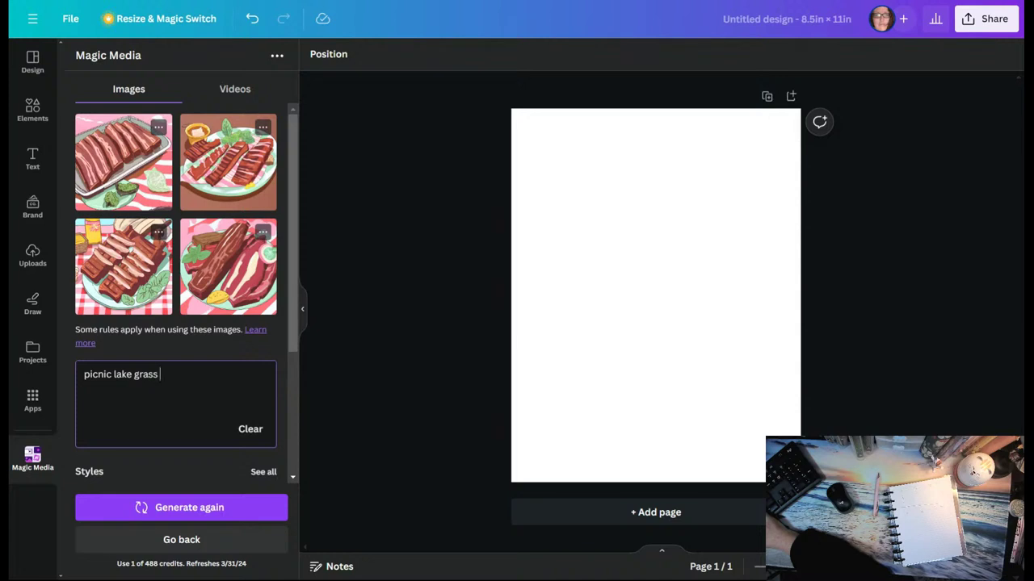
{"action": "type", "text": "grill"}
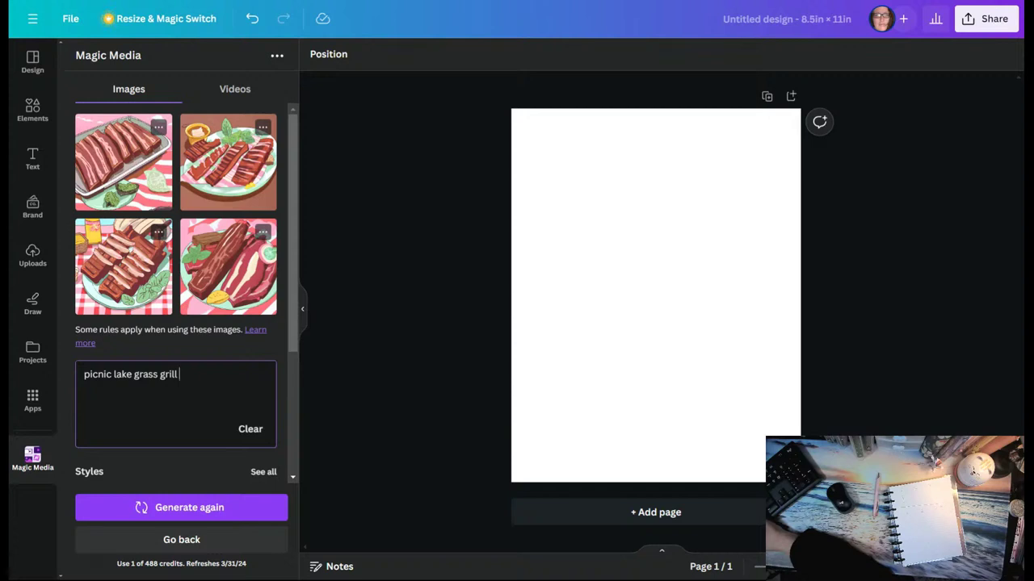
Extend the image description with "green pink red lobster" and generate a new set of images.
{"action": "type", "text": "free"}
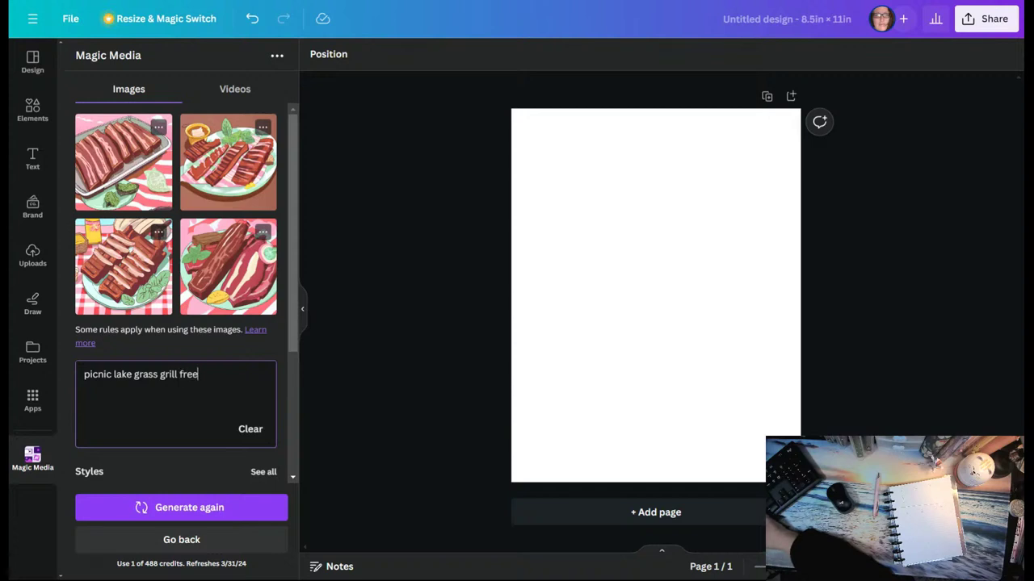
{"action": "key", "text": "BackSpace"}
{"action": "key", "text": "BackSpace"}
{"action": "key", "text": "BackSpace"}
{"action": "key", "text": "BackSpace"}
{"action": "type", "text": "green"}
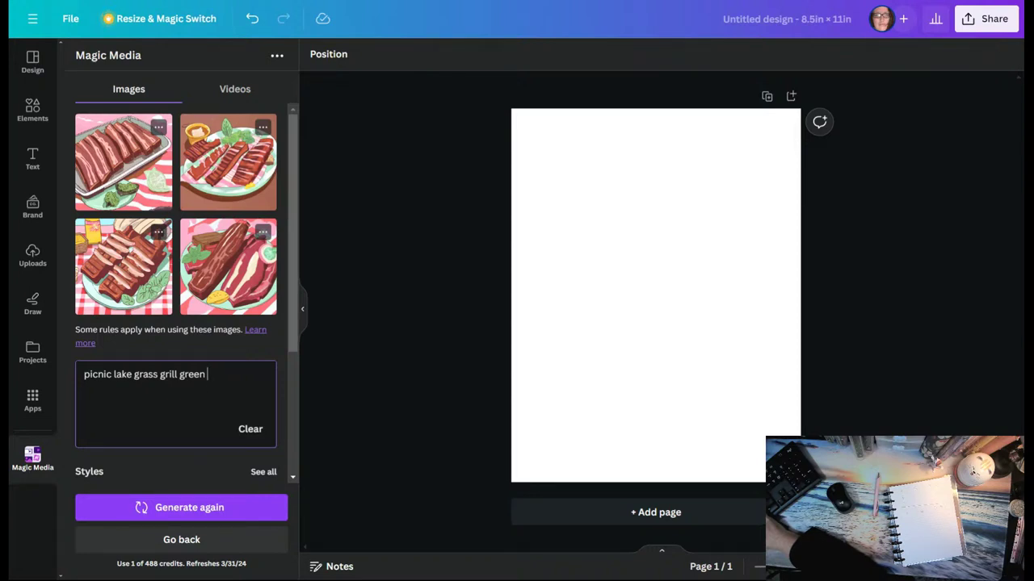
{"action": "type", "text": "plnk"}
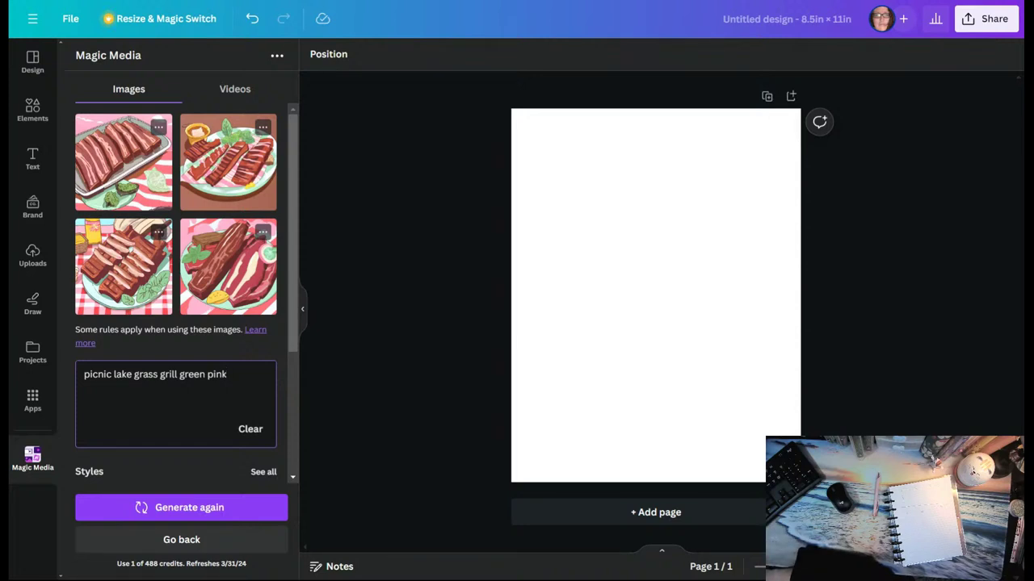
{"action": "type", "text": "red"}
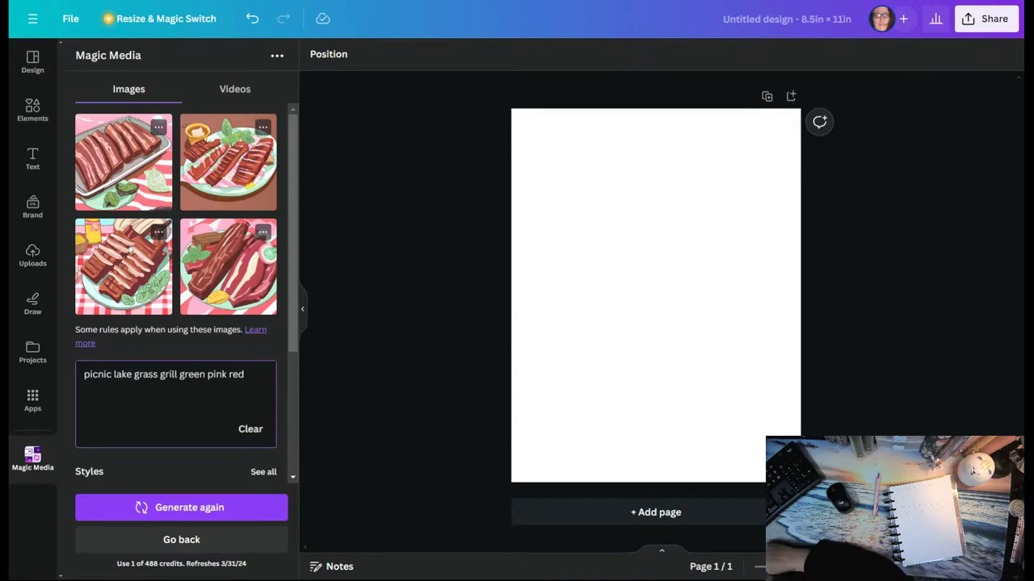
{"action": "type", "text": "lo"}
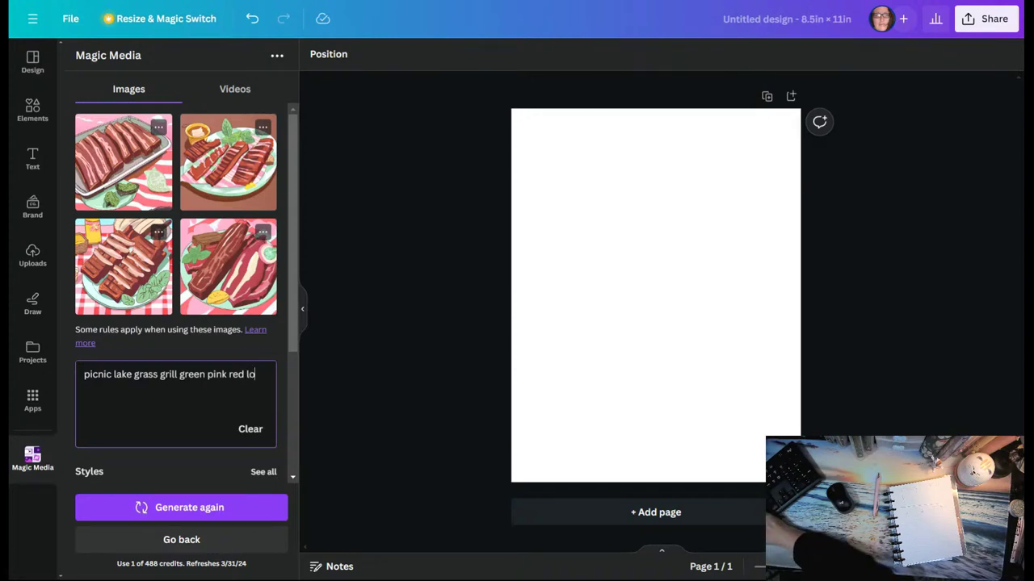
{"action": "type", "text": "bster"}
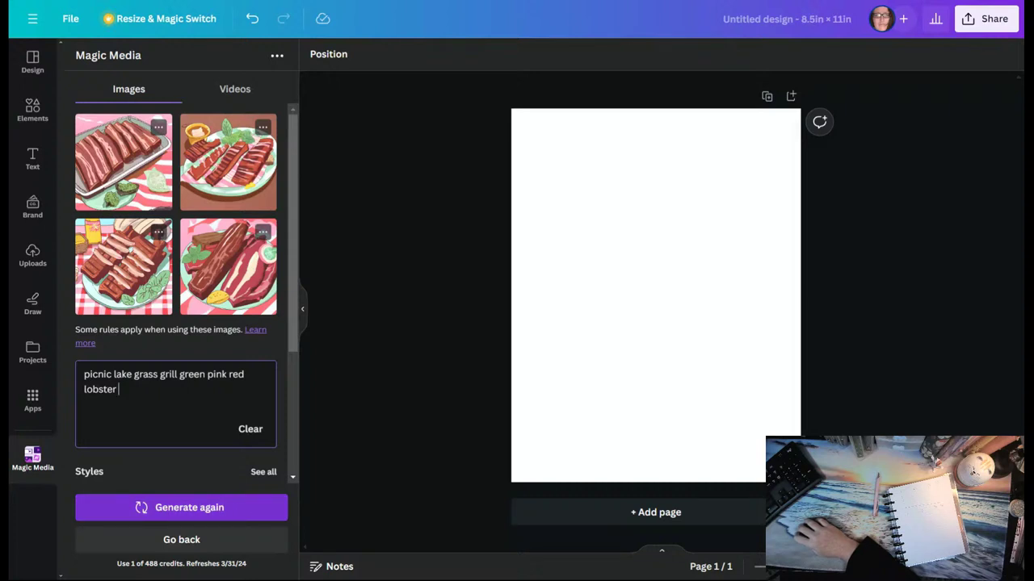
{"action": "left_click", "coordinate": [231, 508]}
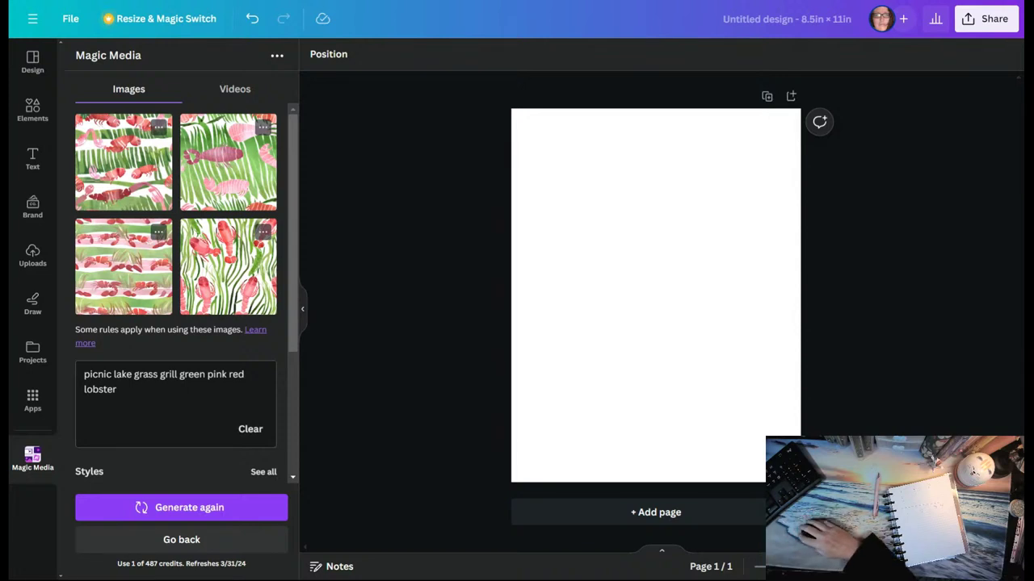
Change the image style to Dreamy and clear the lobster picnic description.
{"action": "scroll", "coordinate": [198, 465], "scroll_direction": "down", "scroll_amount": 3}
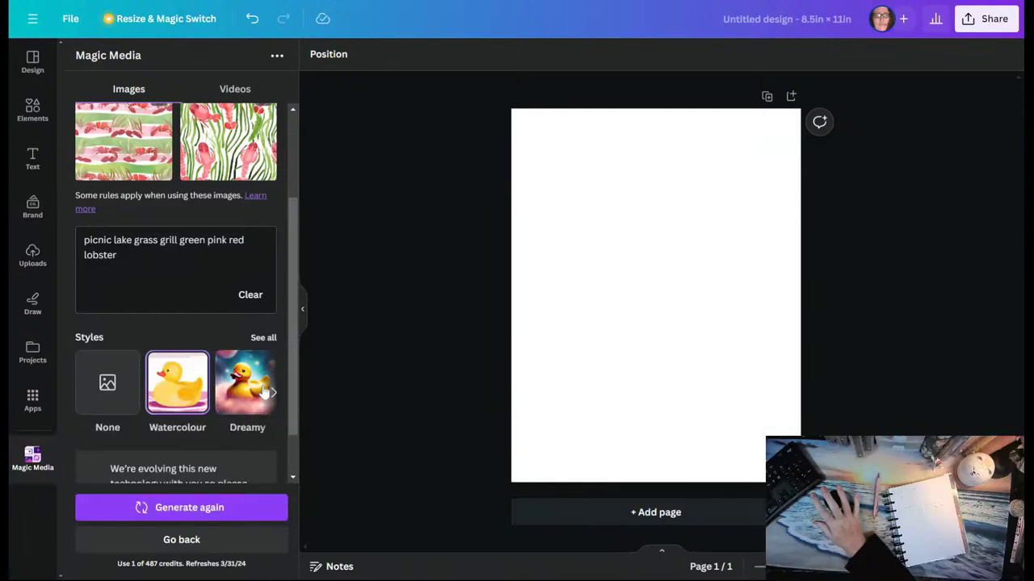
{"action": "scroll", "coordinate": [251, 387], "scroll_direction": "up", "scroll_amount": 3}
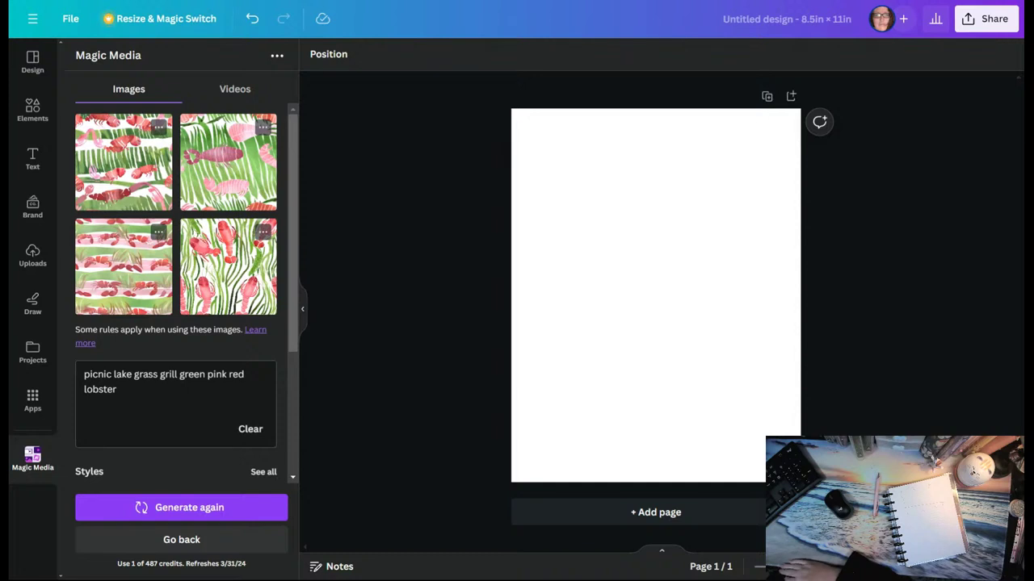
{"action": "scroll", "coordinate": [242, 428], "scroll_direction": "down", "scroll_amount": 1}
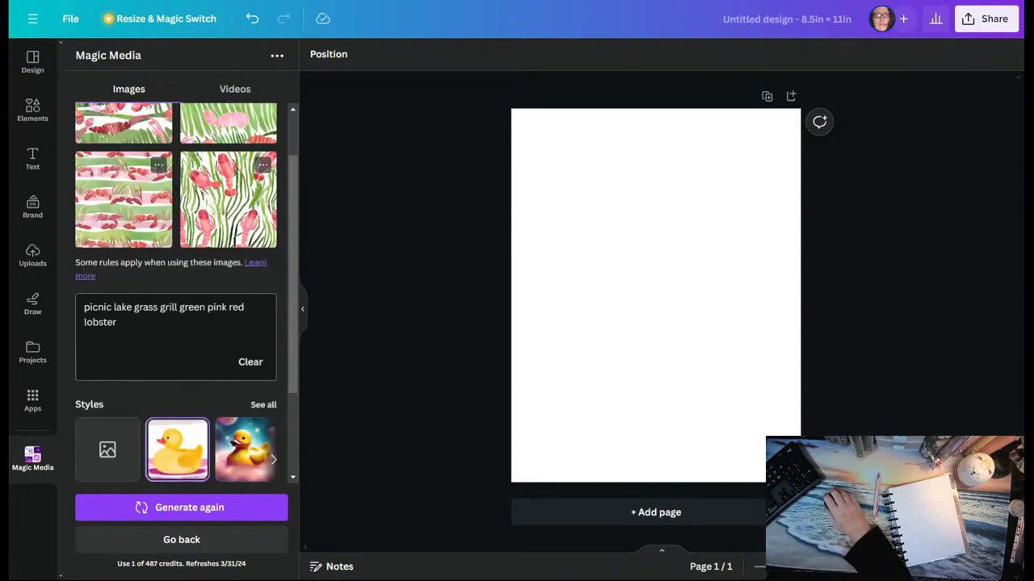
{"action": "scroll", "coordinate": [243, 339], "scroll_direction": "down", "scroll_amount": 2}
{"action": "left_click", "coordinate": [253, 360]}
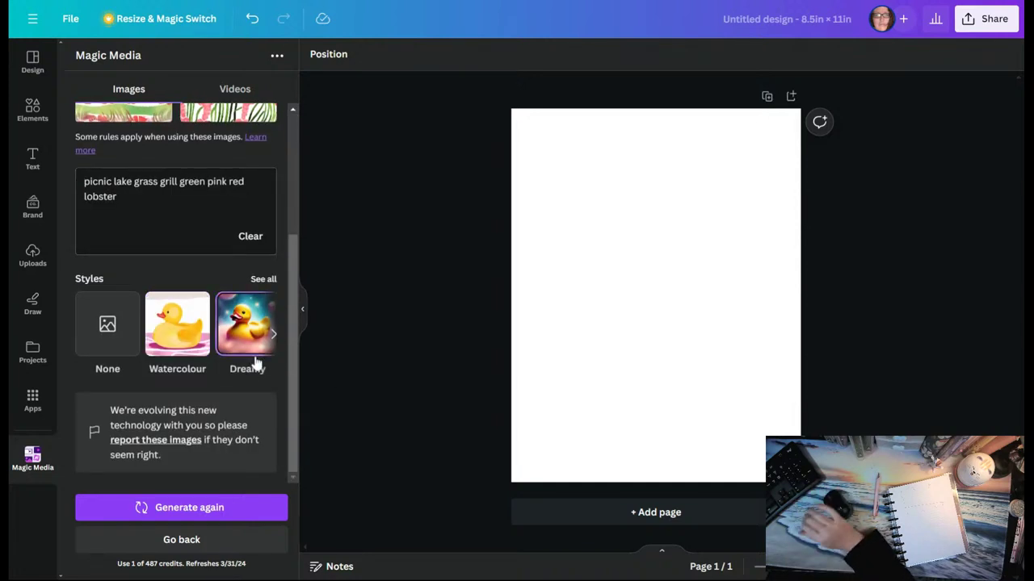
{"action": "left_click", "coordinate": [252, 236]}
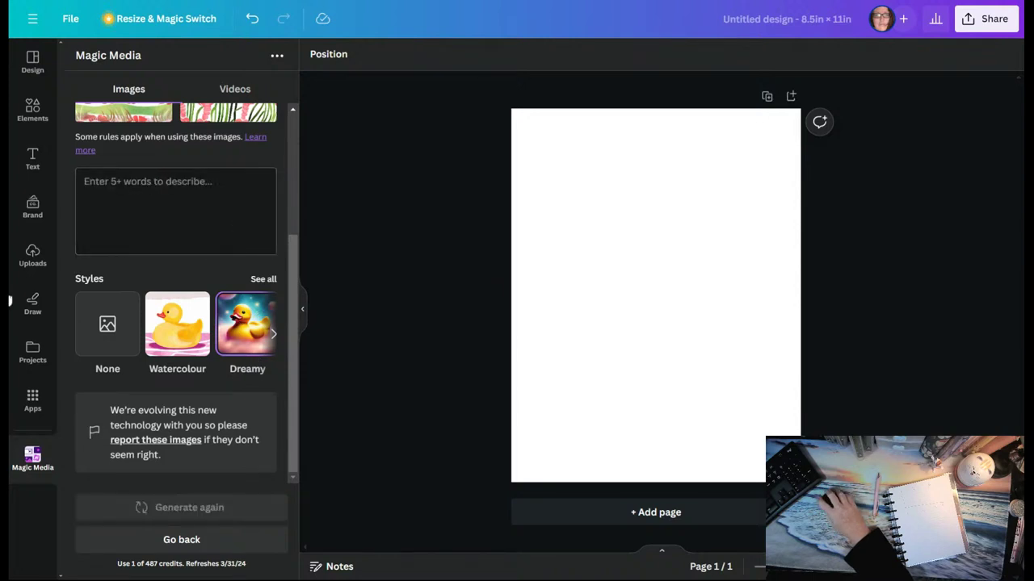
Describe the image as "pink bear grilling in green forest" and generate a new set of images.
{"action": "left_click", "coordinate": [176, 242]}
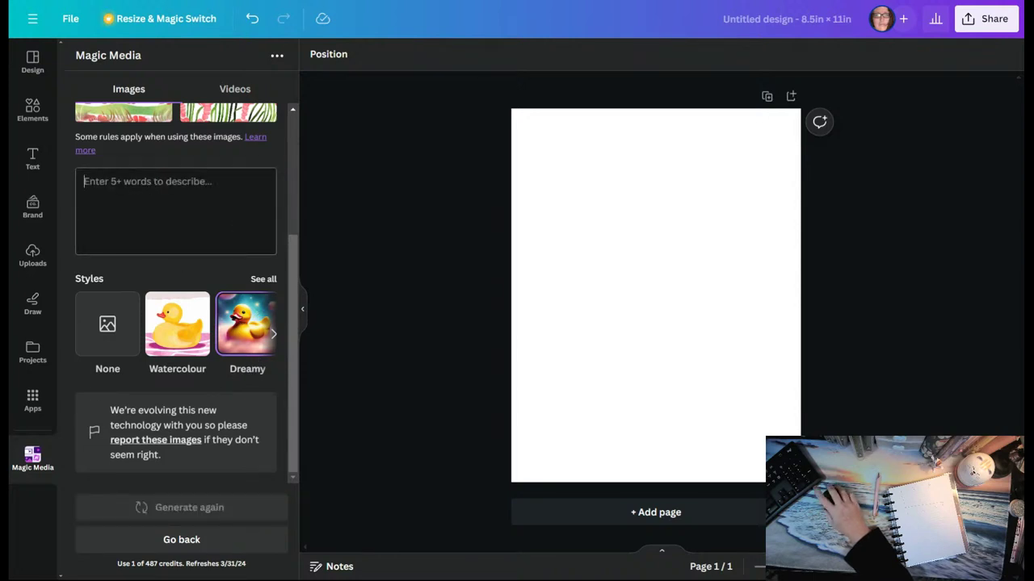
{"action": "type", "text": "pink bear"}
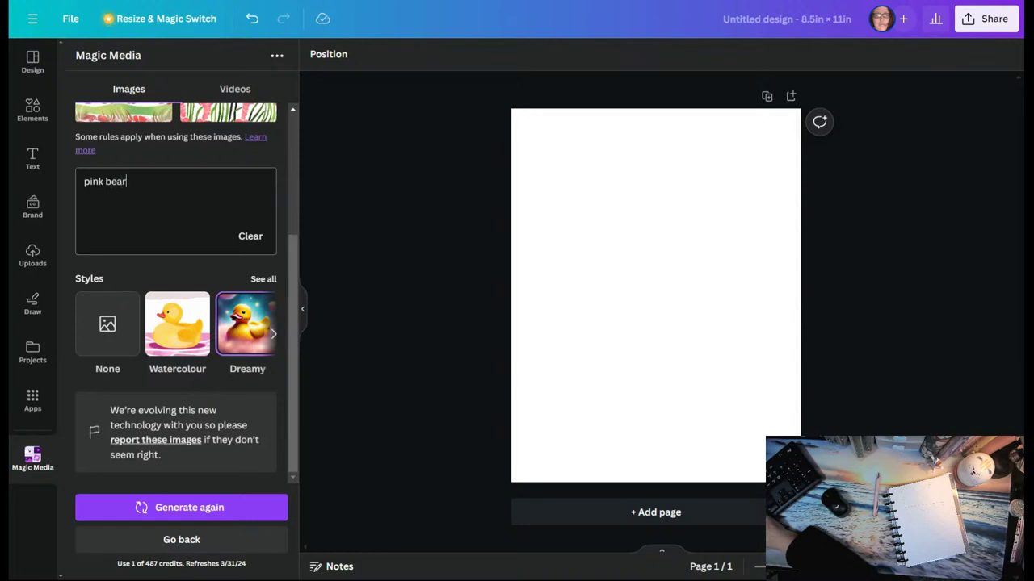
{"action": "type", "text": " grilling in fore"}
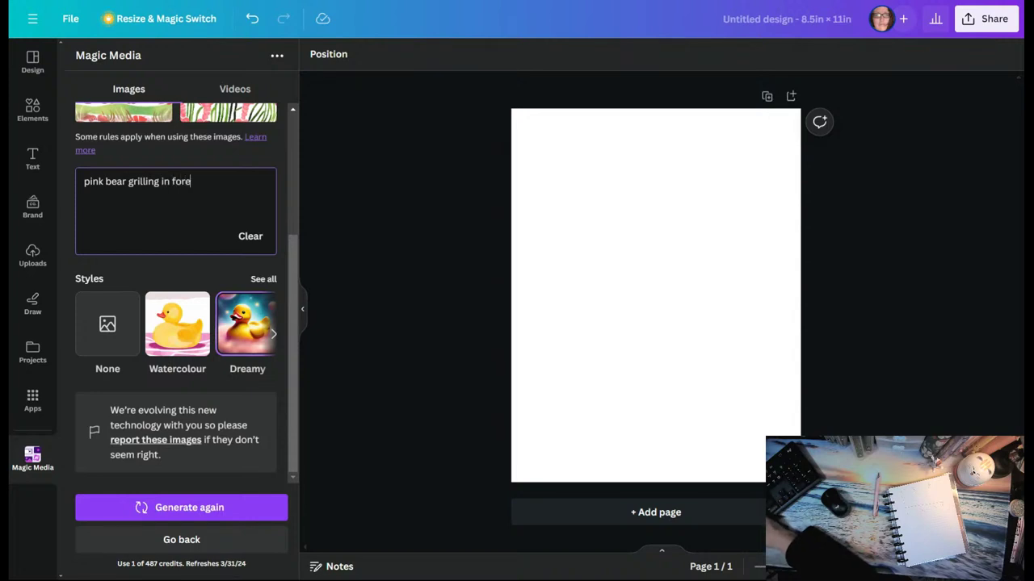
{"action": "type", "text": "st"}
{"action": "key", "text": "BackSpace"}
{"action": "key", "text": "BackSpace"}
{"action": "key", "text": "BackSpace"}
{"action": "key", "text": "BackSpace"}
{"action": "key", "text": "BackSpace"}
{"action": "key", "text": "BackSpace"}
{"action": "key", "text": "BackSpace"}
{"action": "type", "text": "green forest"}
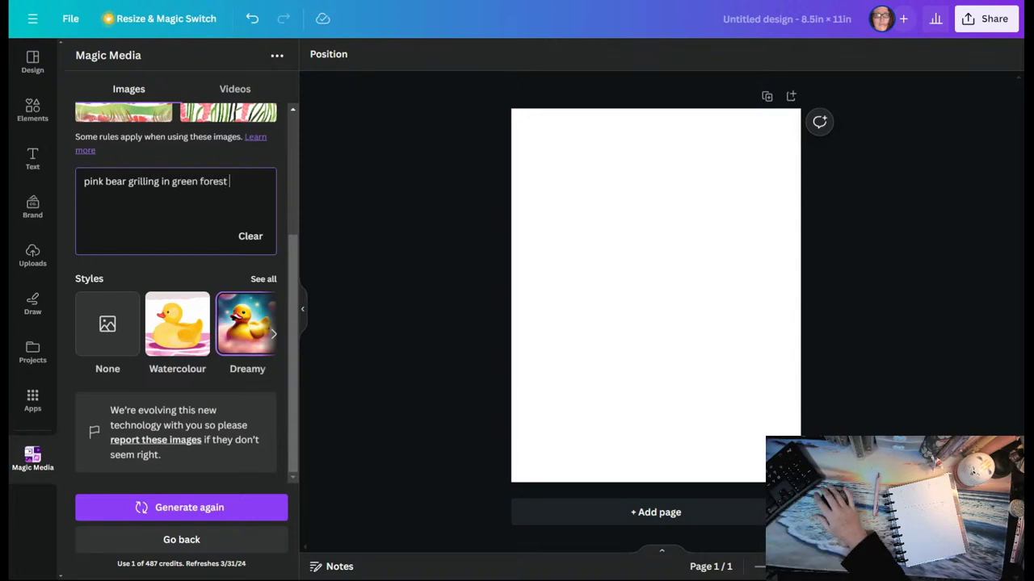
{"action": "left_click", "coordinate": [252, 510]}
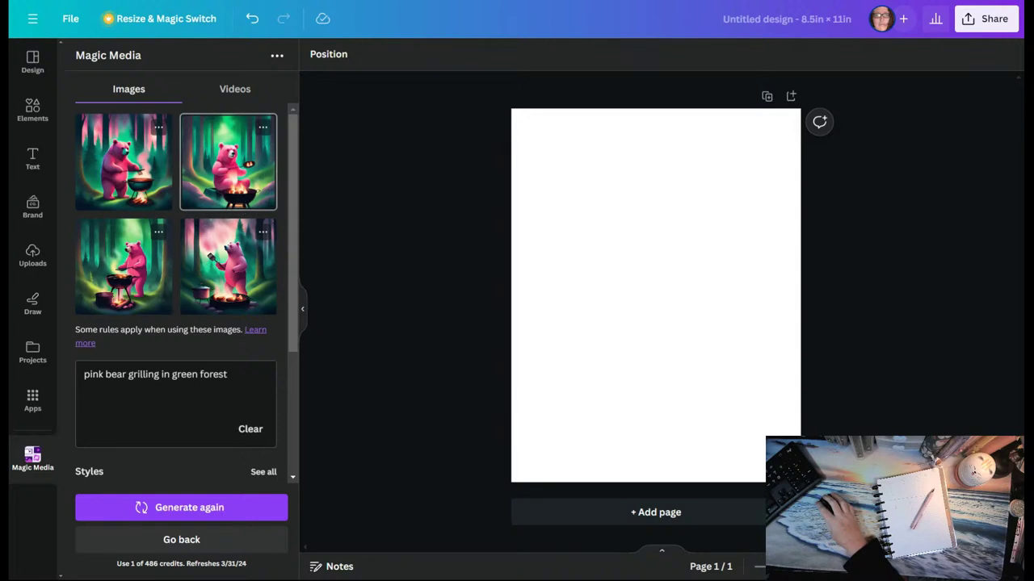
Add the generated image of the seated pink bear holding a pan to the page and duplicate the page.
{"action": "left_click", "coordinate": [244, 206]}
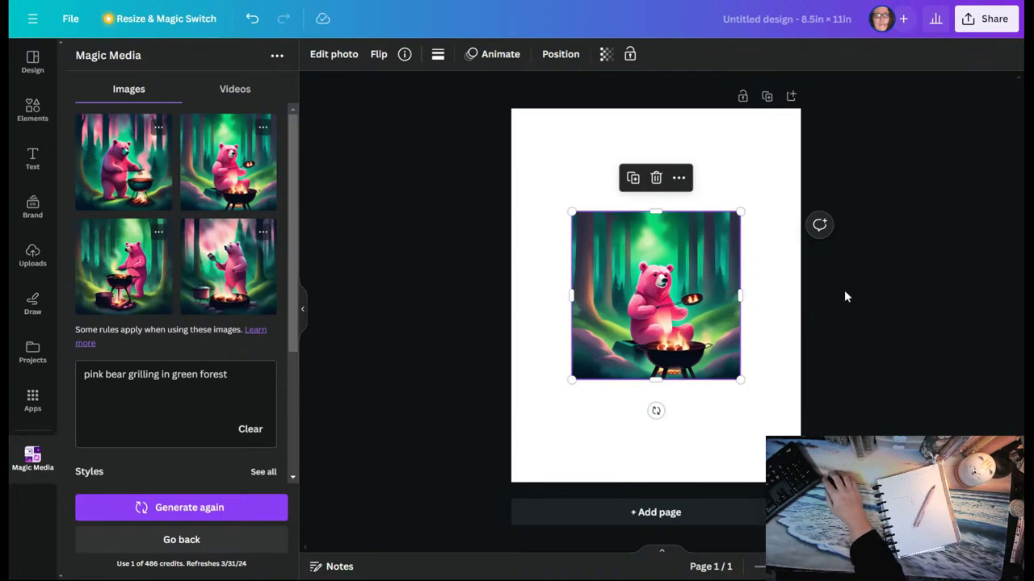
{"action": "left_click", "coordinate": [781, 252]}
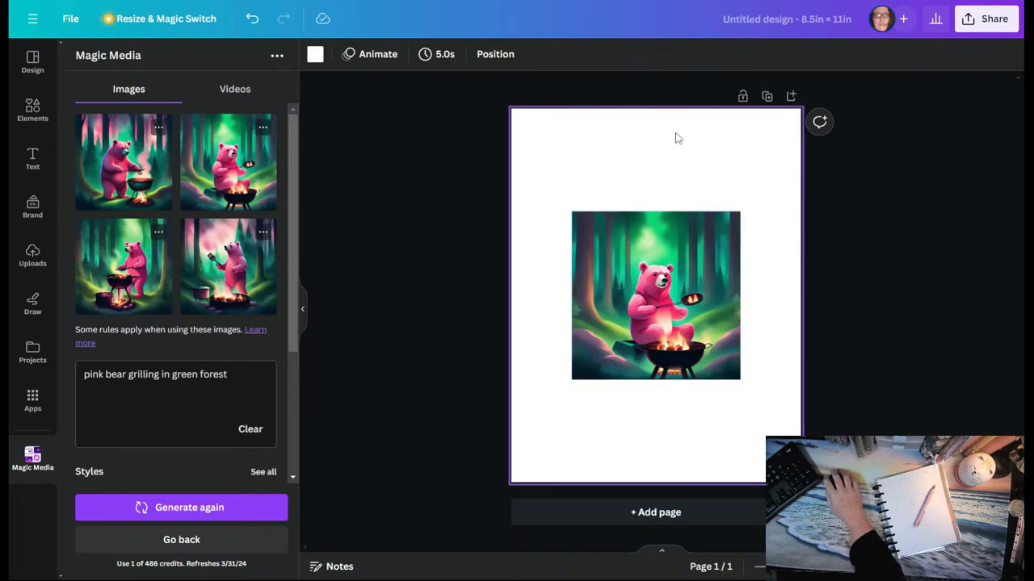
{"action": "left_click", "coordinate": [678, 99]}
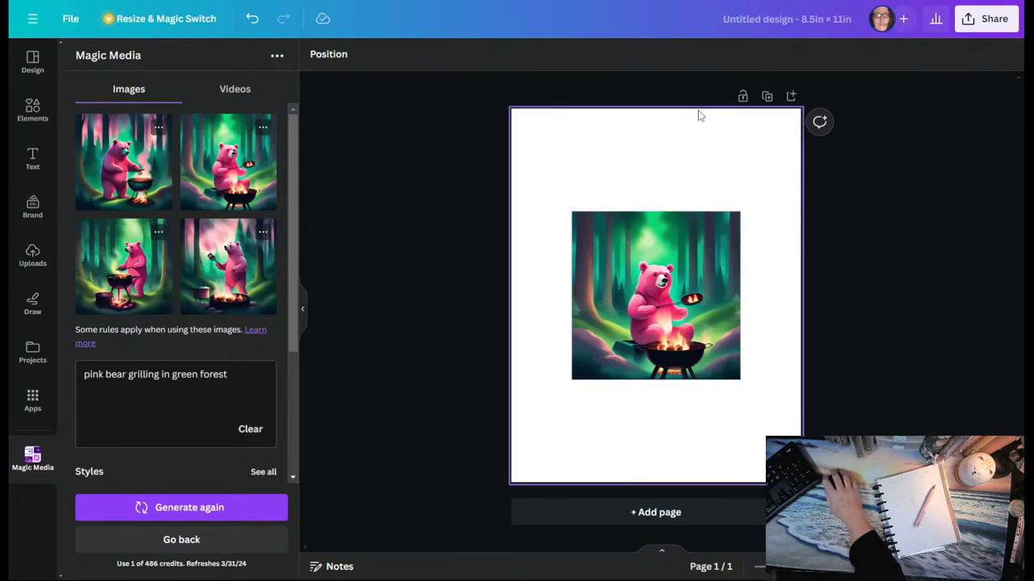
{"action": "left_click", "coordinate": [768, 97]}
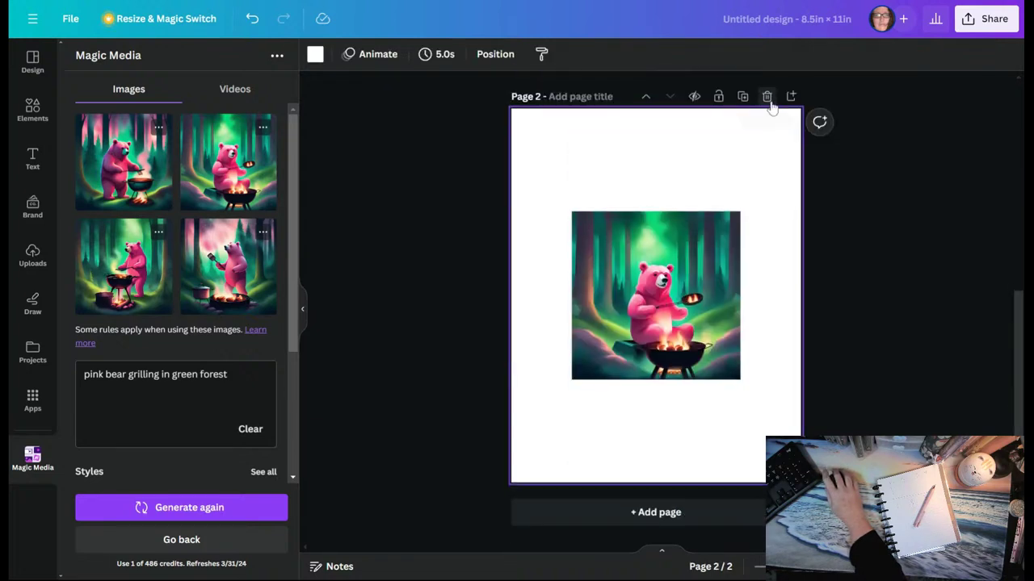
Title the first page "A5" and the second page "A6".
{"action": "scroll", "coordinate": [739, 209], "scroll_direction": "up", "scroll_amount": 5}
{"action": "left_click", "coordinate": [580, 97]}
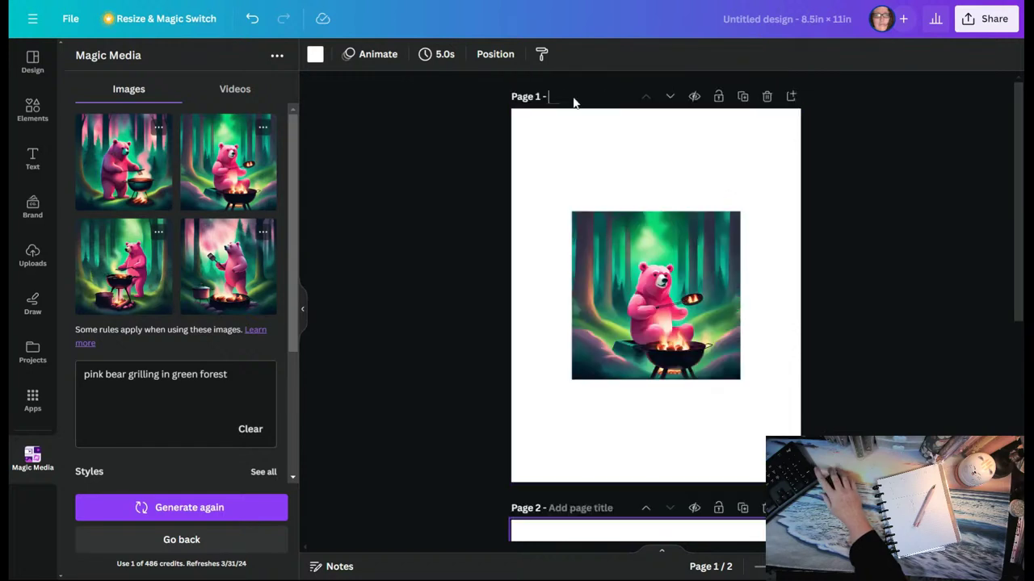
{"action": "type", "text": "AS"}
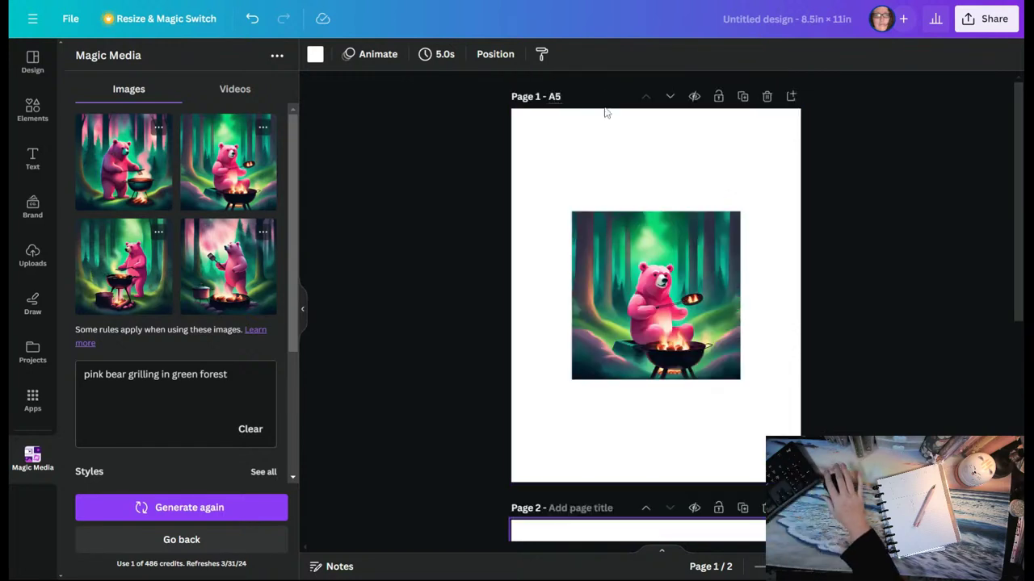
{"action": "scroll", "coordinate": [642, 194], "scroll_direction": "down", "scroll_amount": 3}
{"action": "left_click", "coordinate": [580, 307]}
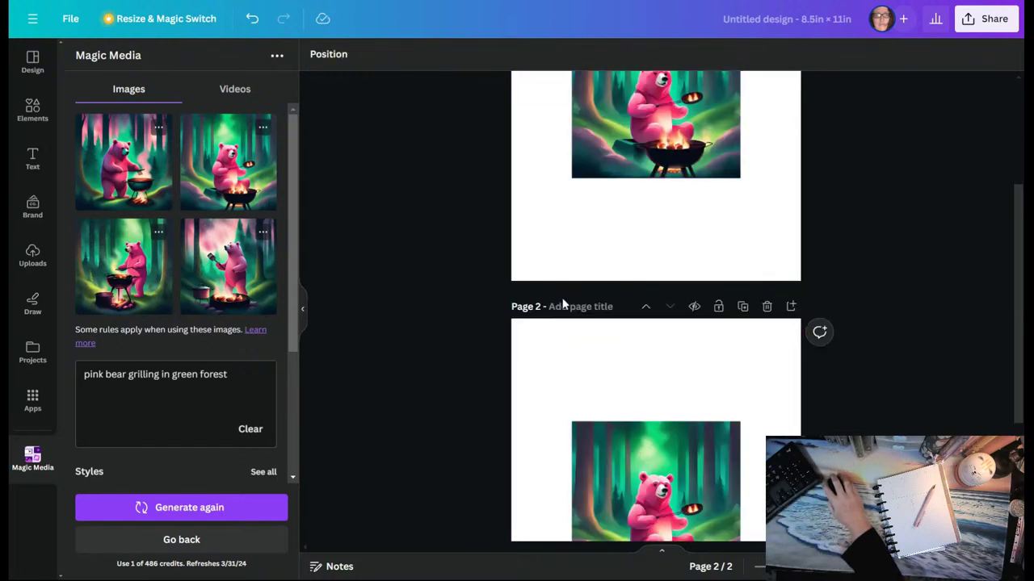
{"action": "type", "text": "A6"}
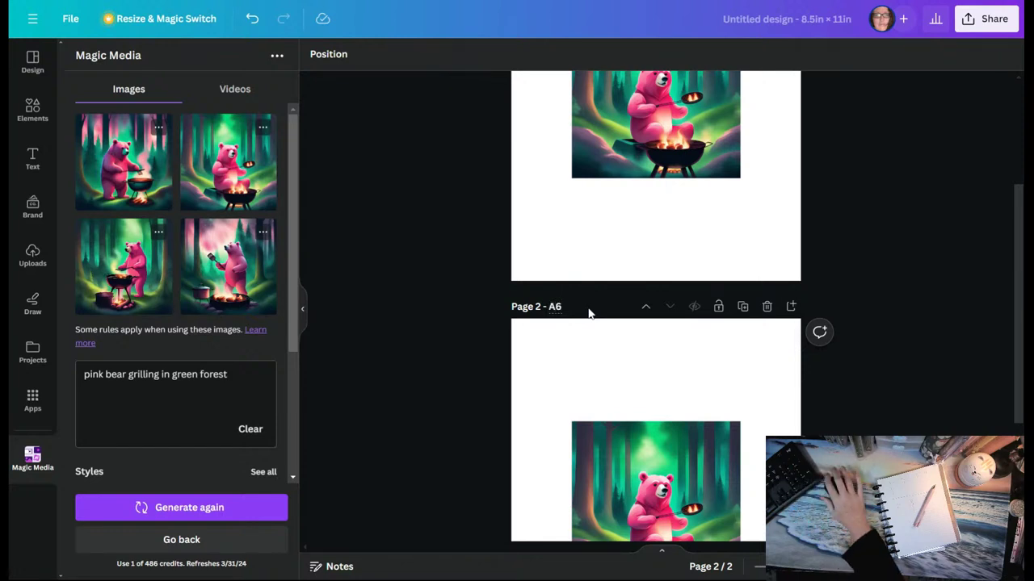
Move the bear image to the upper part of page A5 and reshape it into a wide rectangle spanning most of the page width.
{"action": "scroll", "coordinate": [702, 287], "scroll_direction": "up", "scroll_amount": 3}
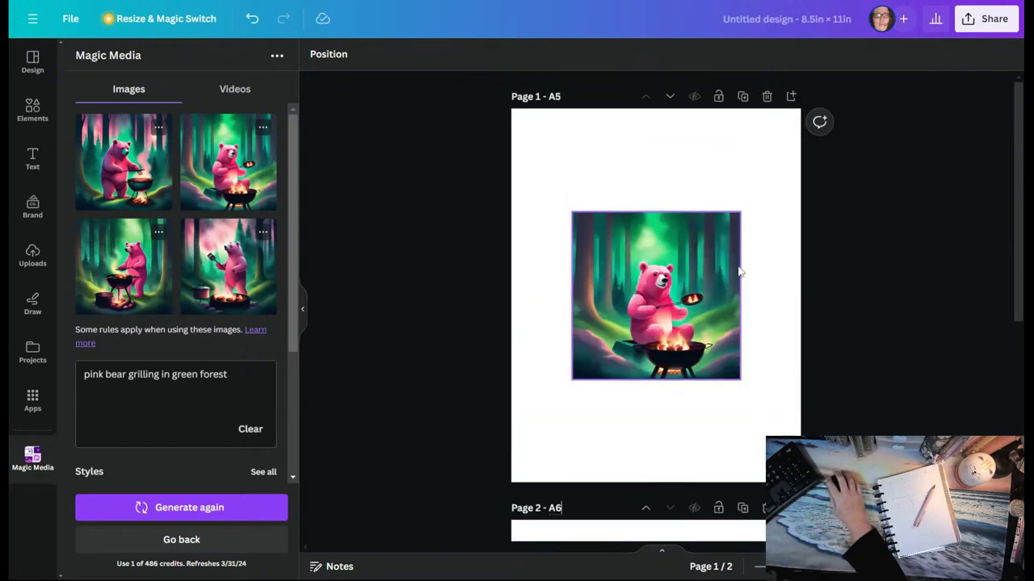
{"action": "left_click_drag", "start_coordinate": [713, 252], "coordinate": [685, 167]}
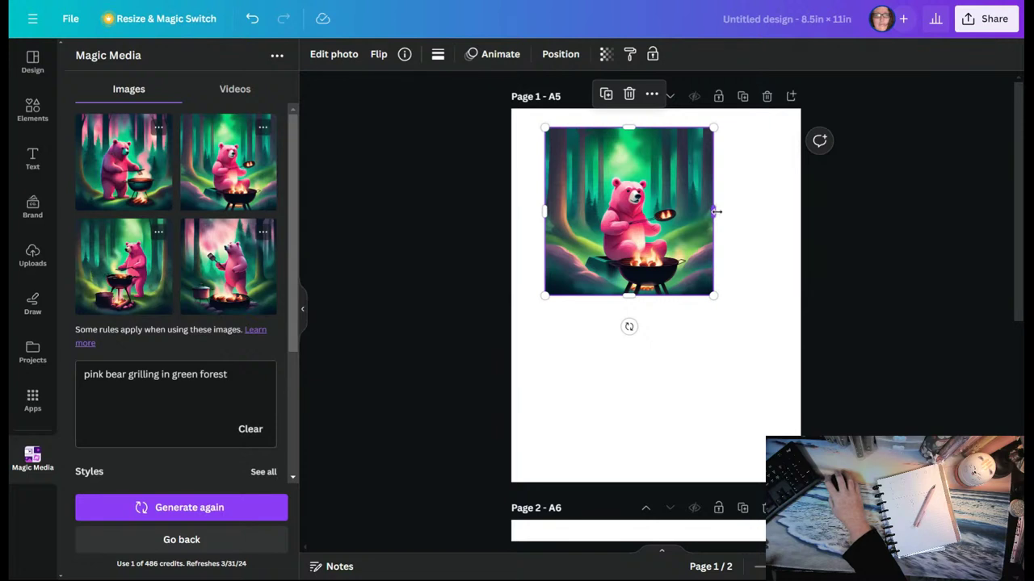
{"action": "mouse_move", "coordinate": [715, 214]}
{"action": "left_mouse_down"}
{"action": "mouse_move", "coordinate": [769, 227]}
{"action": "mouse_move", "coordinate": [714, 208]}
{"action": "mouse_move", "coordinate": [782, 213]}
{"action": "mouse_move", "coordinate": [721, 216]}
{"action": "left_mouse_up"}
{"action": "left_click_drag", "start_coordinate": [659, 296], "coordinate": [655, 264]}
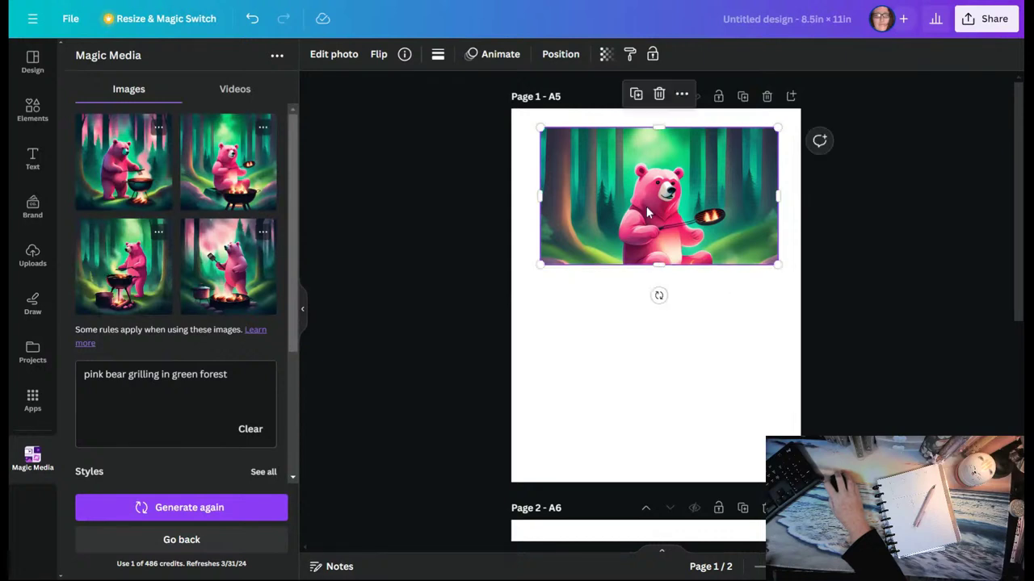
Give the bear image on page A5 a solid border of weight 4 and slightly rounded corners.
{"action": "left_click", "coordinate": [437, 54]}
{"action": "left_click", "coordinate": [506, 107]}
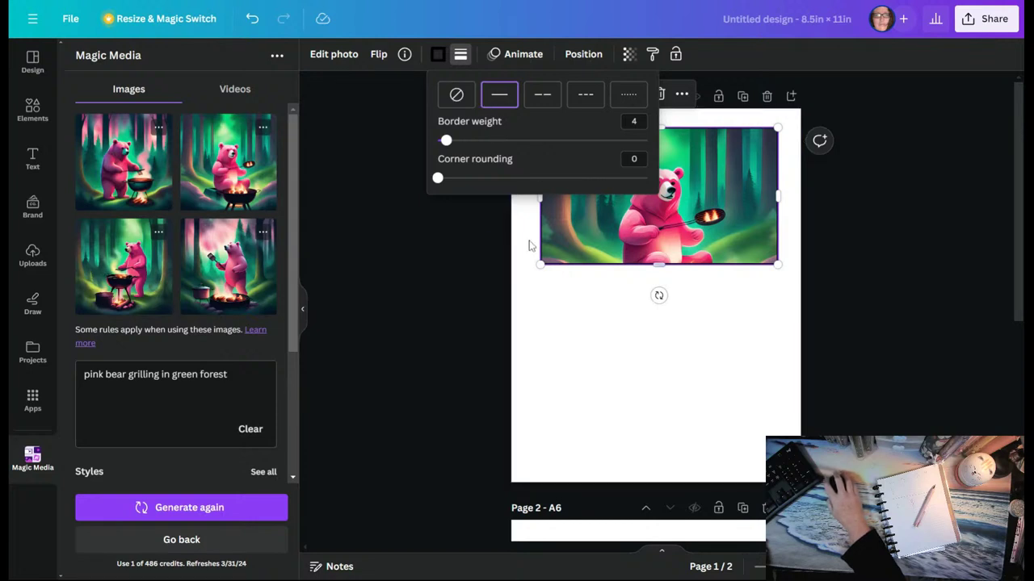
{"action": "left_click", "coordinate": [438, 179]}
{"action": "left_click_drag", "start_coordinate": [439, 179], "coordinate": [460, 181]}
{"action": "left_click", "coordinate": [573, 351]}
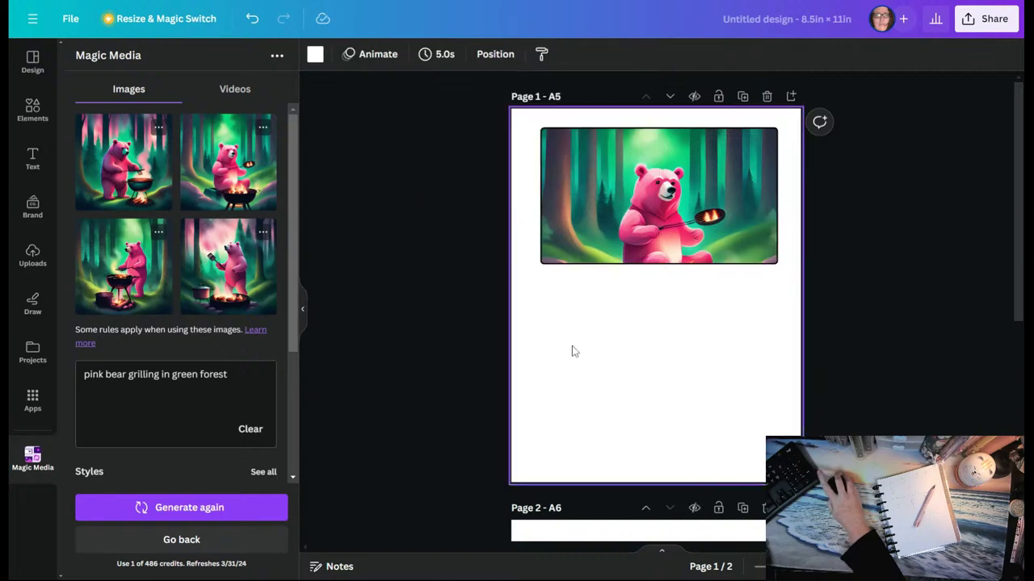
Reposition the picture within its crop frame on page A5 so both the bear's head and the grill fit inside.
{"action": "left_click_drag", "start_coordinate": [631, 231], "coordinate": [626, 188]}
{"action": "double_click", "coordinate": [630, 235]}
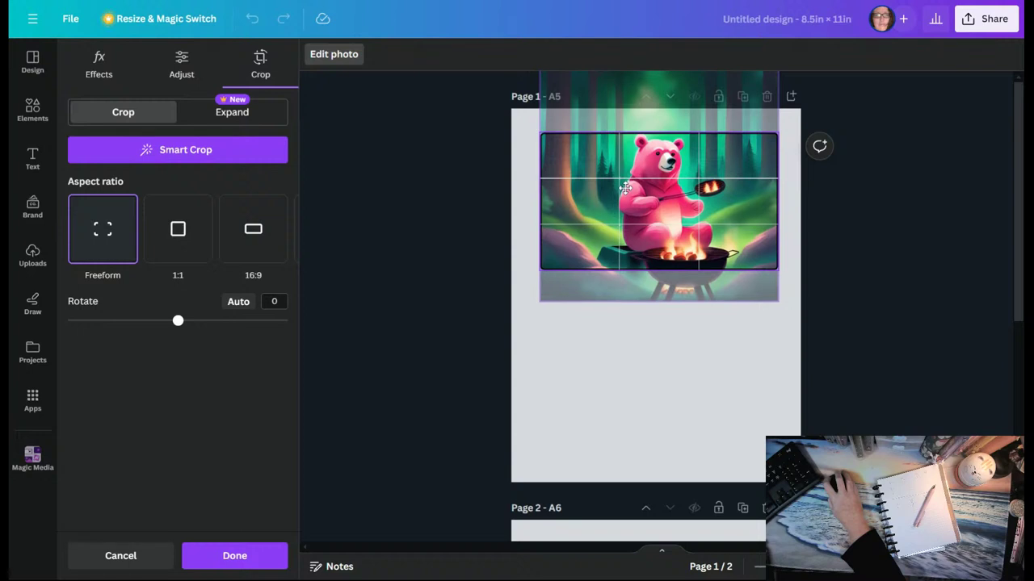
{"action": "key", "text": "Return"}
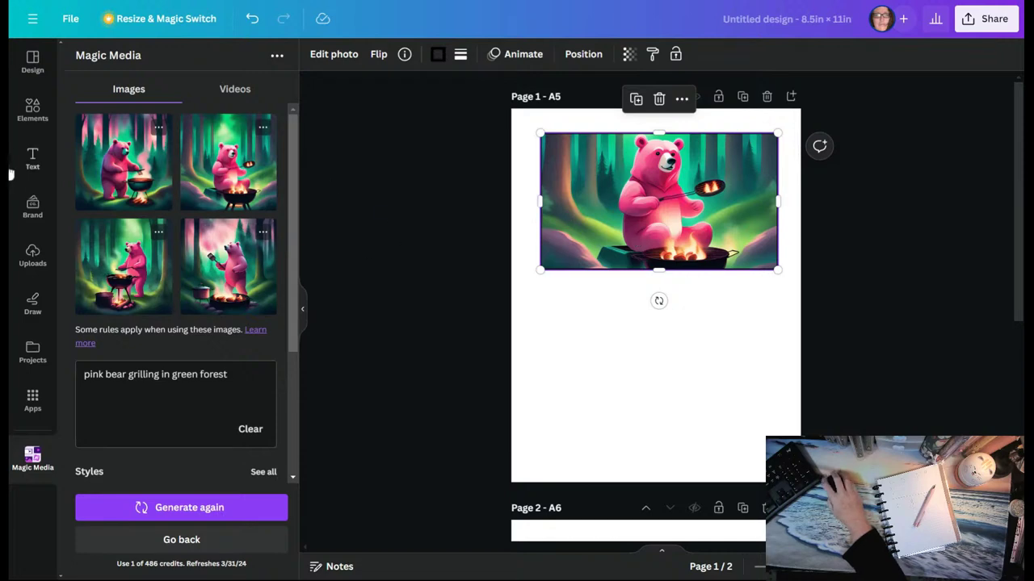
Add a square shape to page A5 and stretch it into a wide bar centred over the bear image.
{"action": "left_click", "coordinate": [34, 113]}
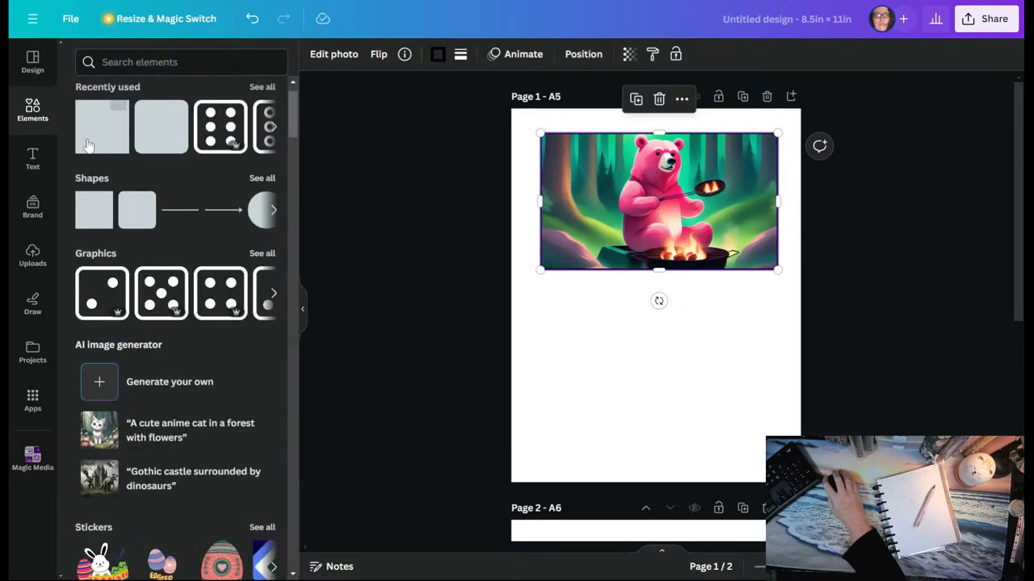
{"action": "left_click", "coordinate": [101, 200]}
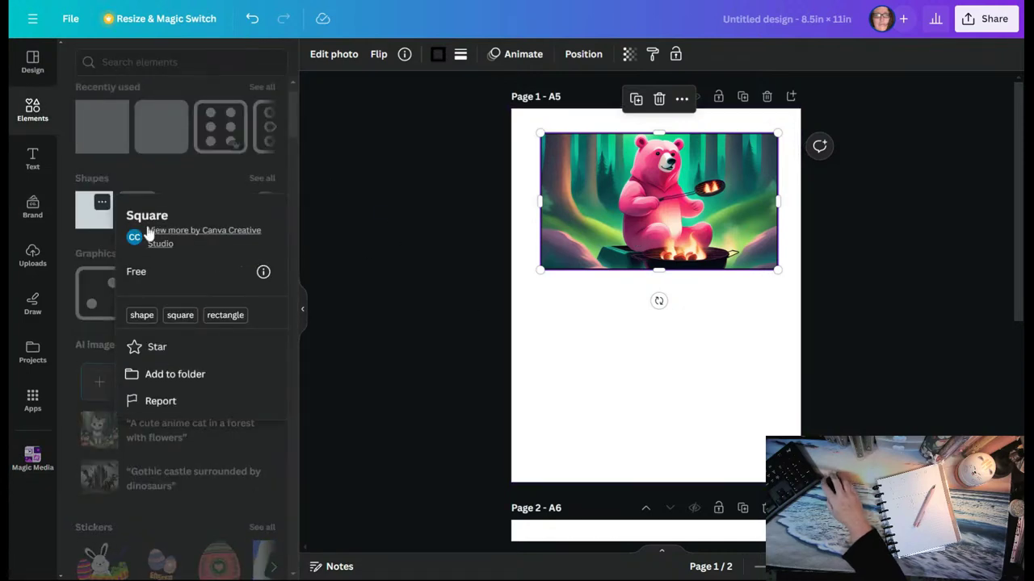
{"action": "left_click", "coordinate": [102, 234]}
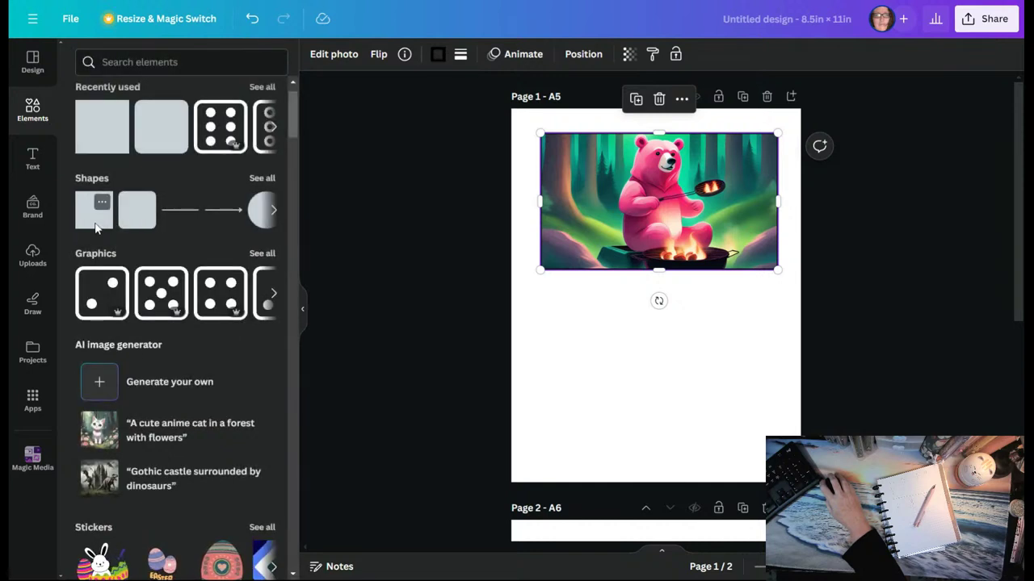
{"action": "left_click", "coordinate": [94, 226]}
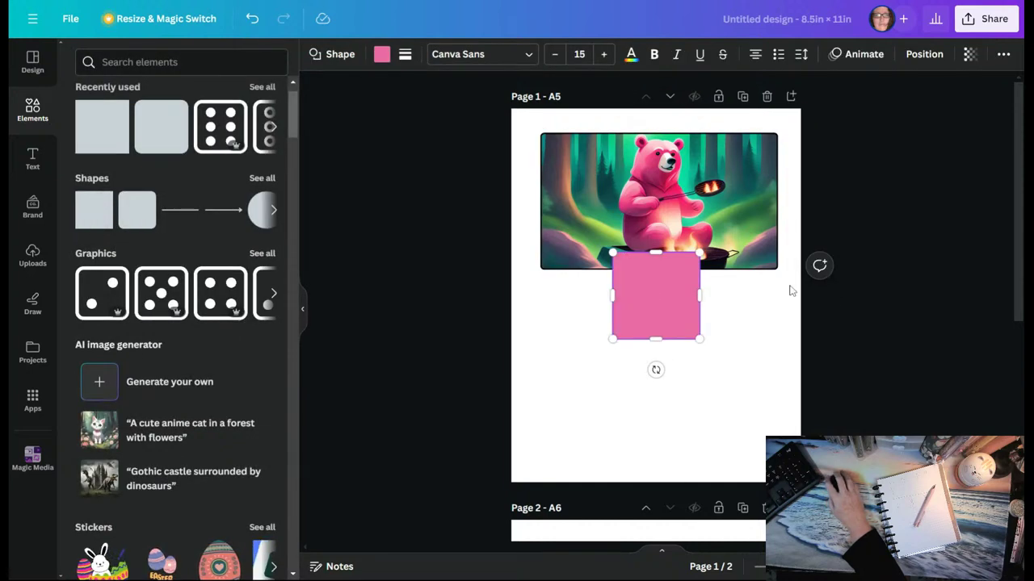
{"action": "left_click_drag", "start_coordinate": [657, 259], "coordinate": [704, 214]}
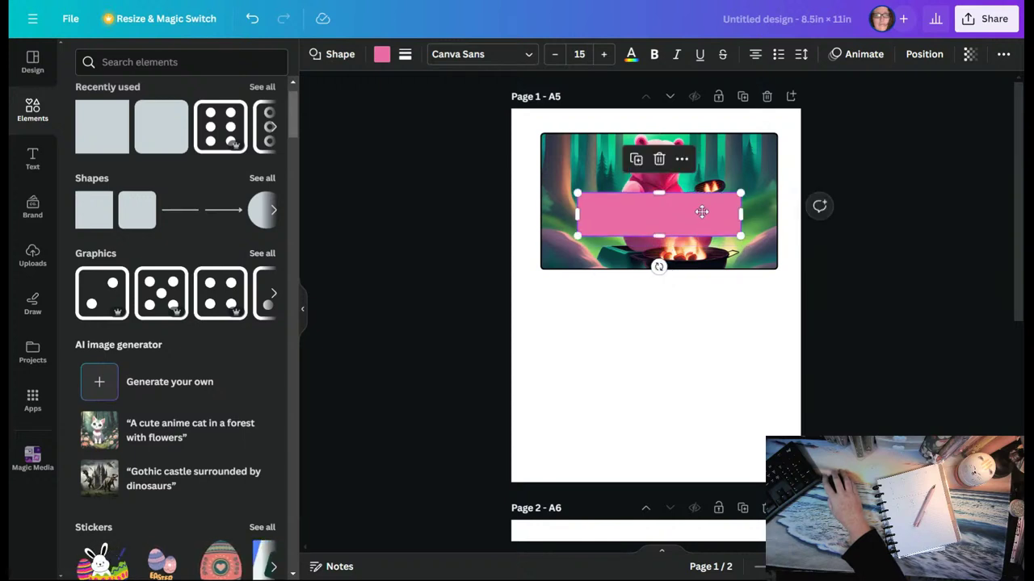
Give the pink bar a solid border of weight 4 and set its transparency to 49.
{"action": "left_click", "coordinate": [409, 58]}
{"action": "left_click", "coordinate": [469, 96]}
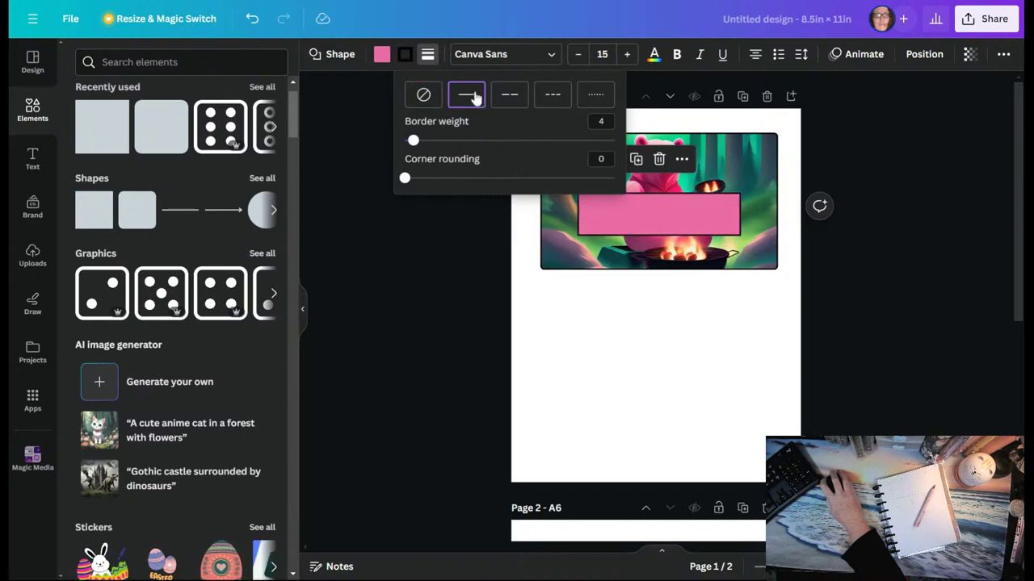
{"action": "left_click", "coordinate": [695, 223]}
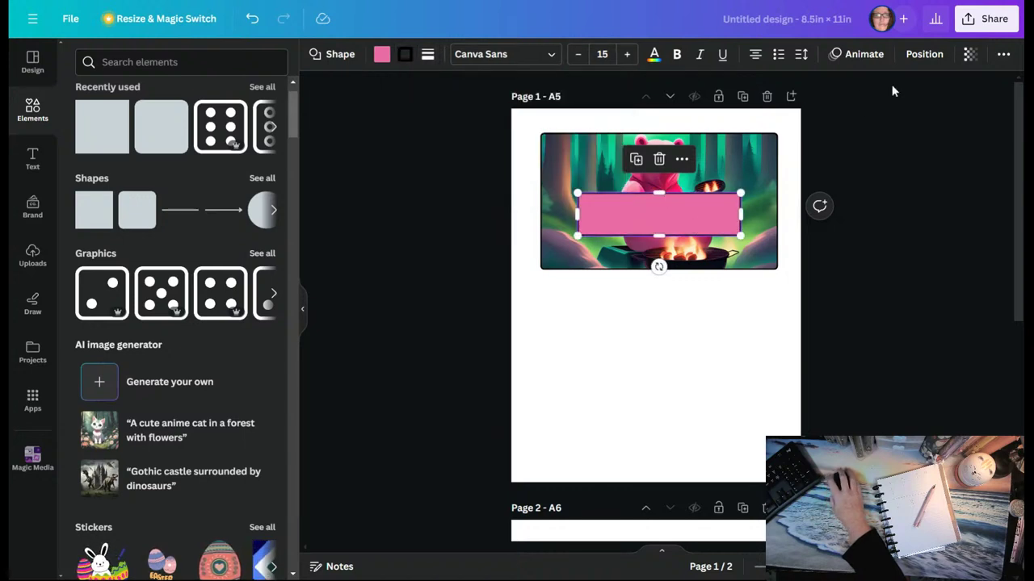
{"action": "left_click", "coordinate": [969, 57]}
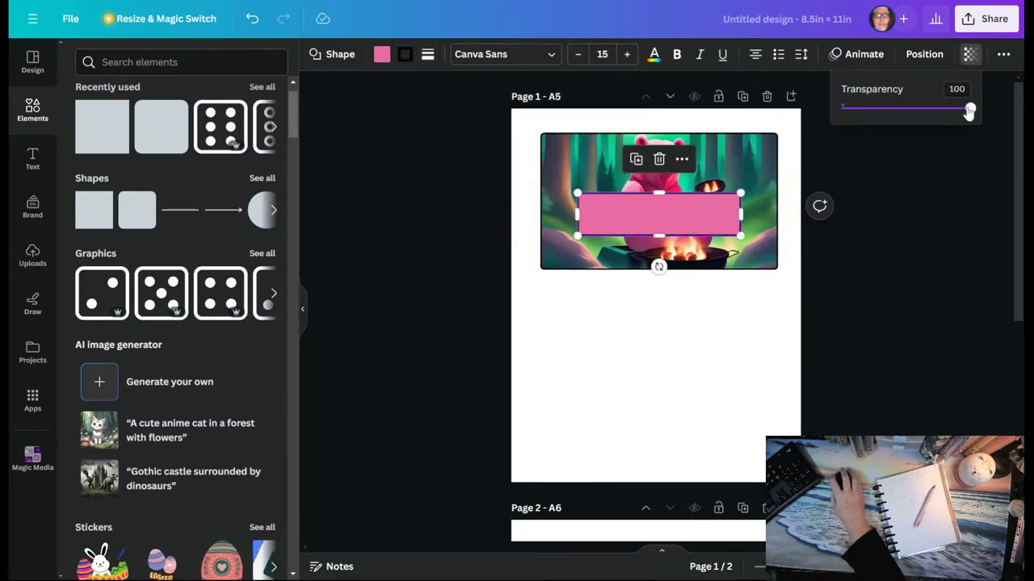
{"action": "left_click_drag", "start_coordinate": [969, 108], "coordinate": [908, 117]}
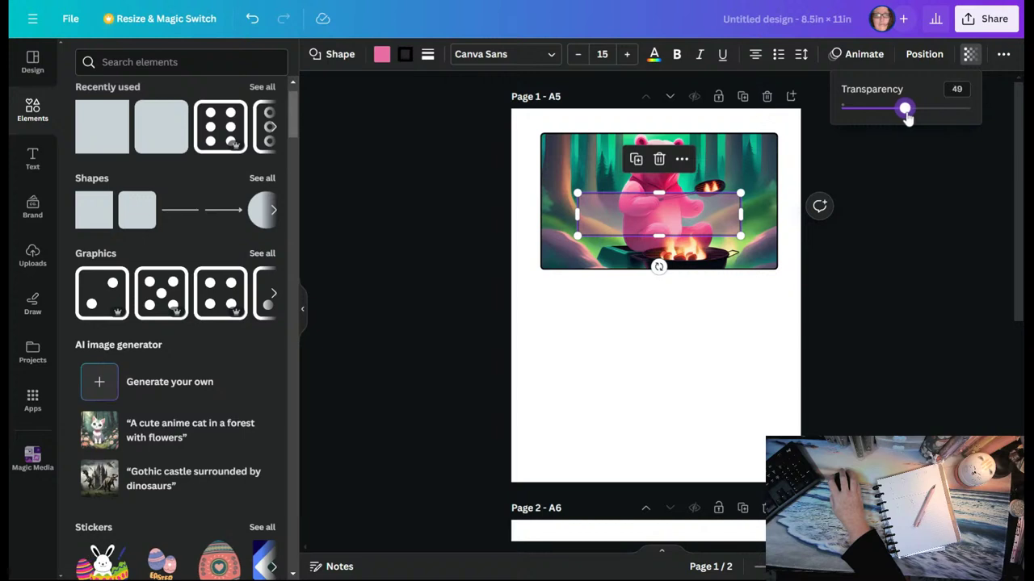
{"action": "left_click", "coordinate": [745, 330]}
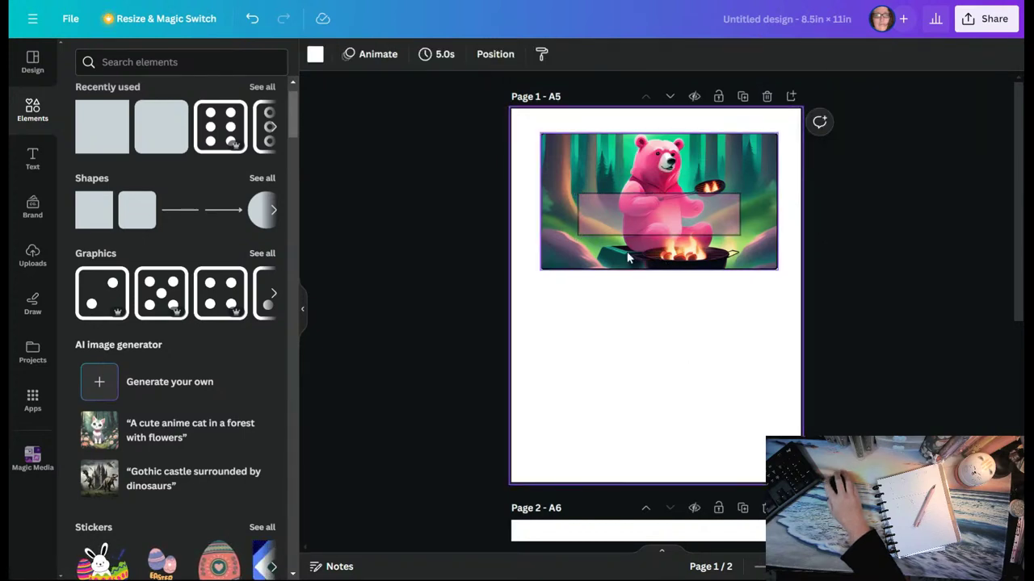
Change the border colour of the semi-transparent bar to the document's pink.
{"action": "left_click", "coordinate": [625, 217]}
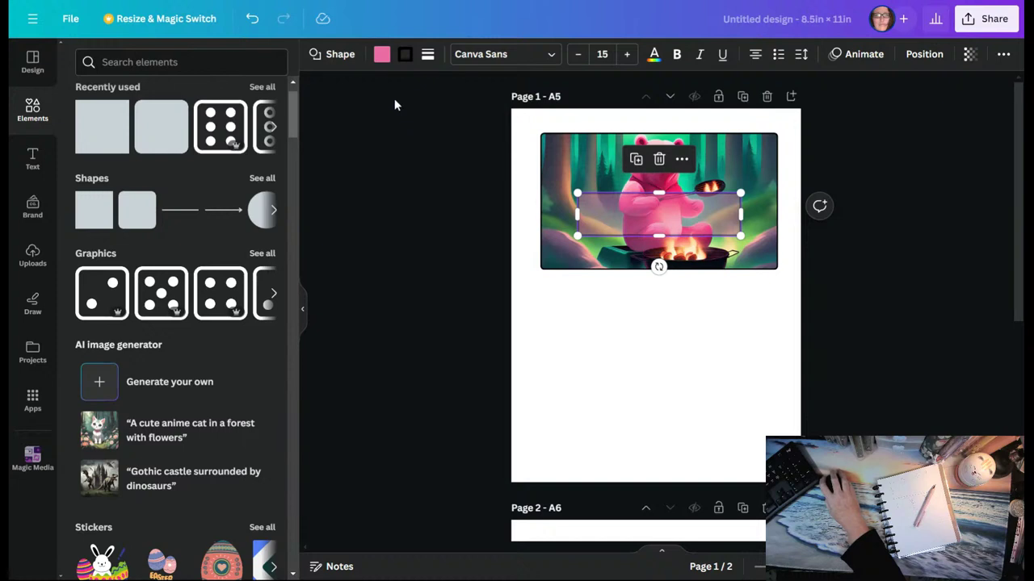
{"action": "left_click", "coordinate": [403, 56]}
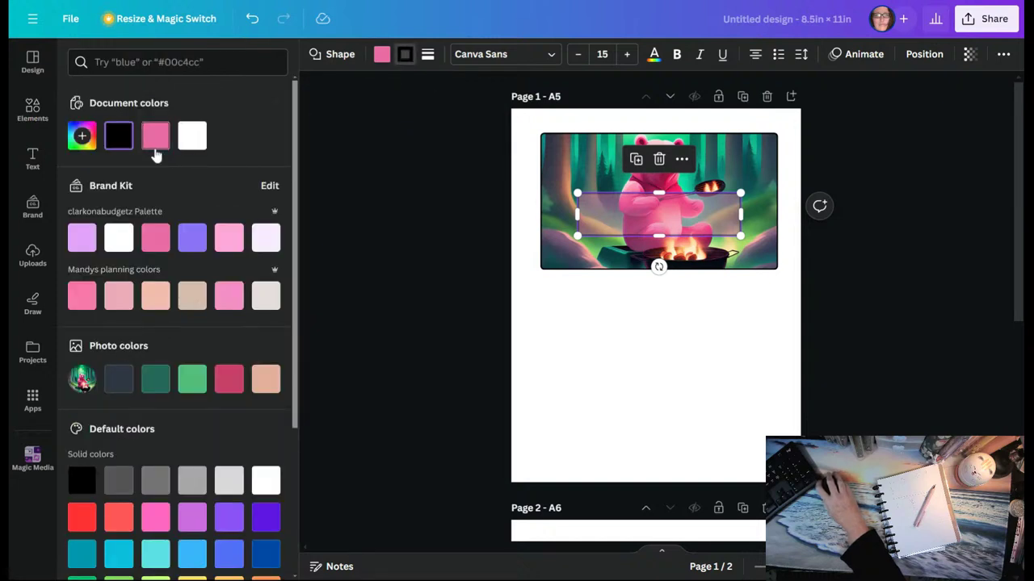
{"action": "left_click", "coordinate": [155, 149]}
{"action": "left_click", "coordinate": [666, 377]}
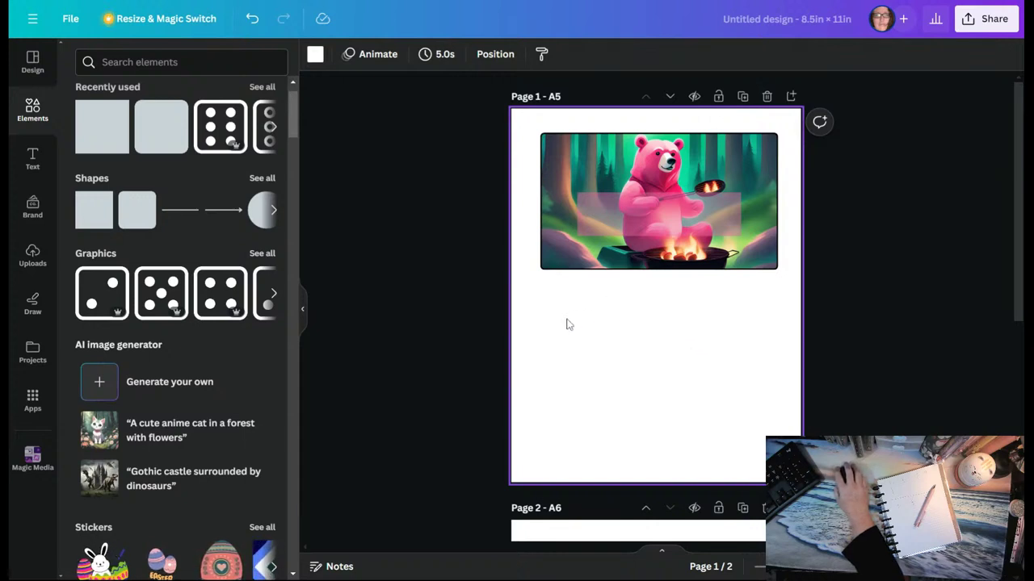
Duplicate the bear image together with its pink bar and place the copy directly below the original on page A5.
{"action": "left_click_drag", "start_coordinate": [554, 319], "coordinate": [549, 291]}
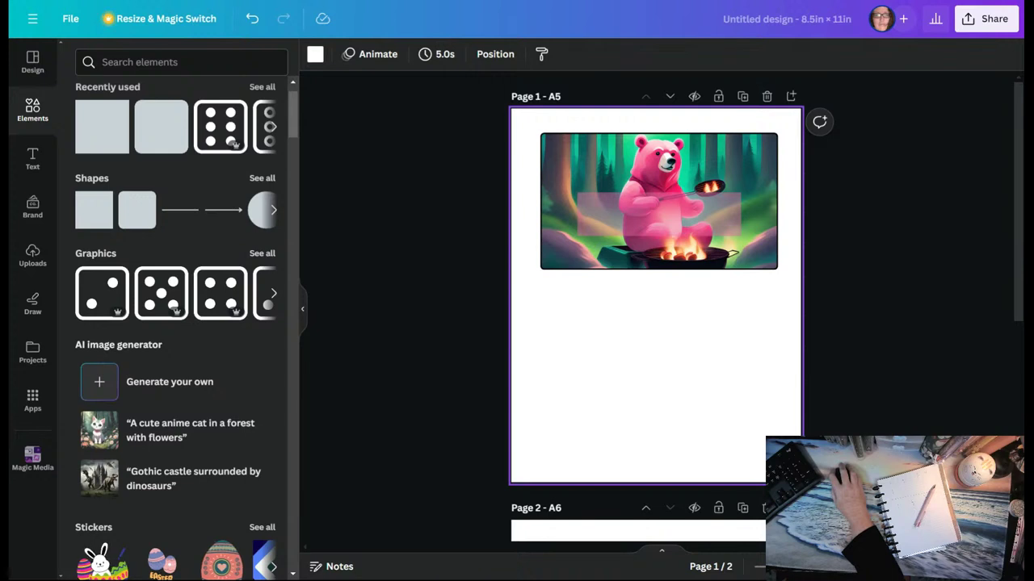
{"action": "left_click_drag", "start_coordinate": [523, 138], "coordinate": [786, 282]}
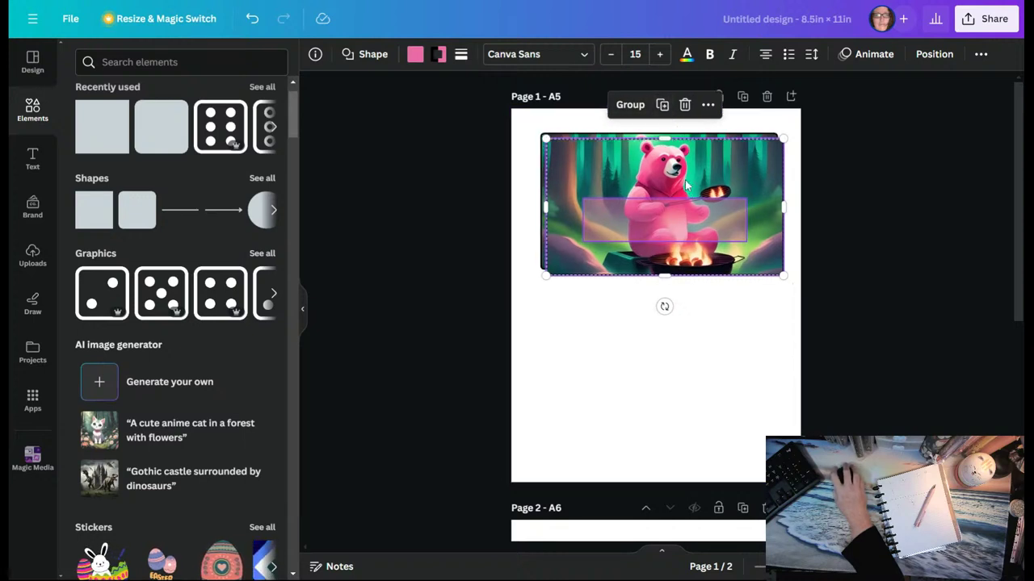
{"action": "left_click", "coordinate": [657, 99]}
{"action": "left_click_drag", "start_coordinate": [678, 234], "coordinate": [672, 320]}
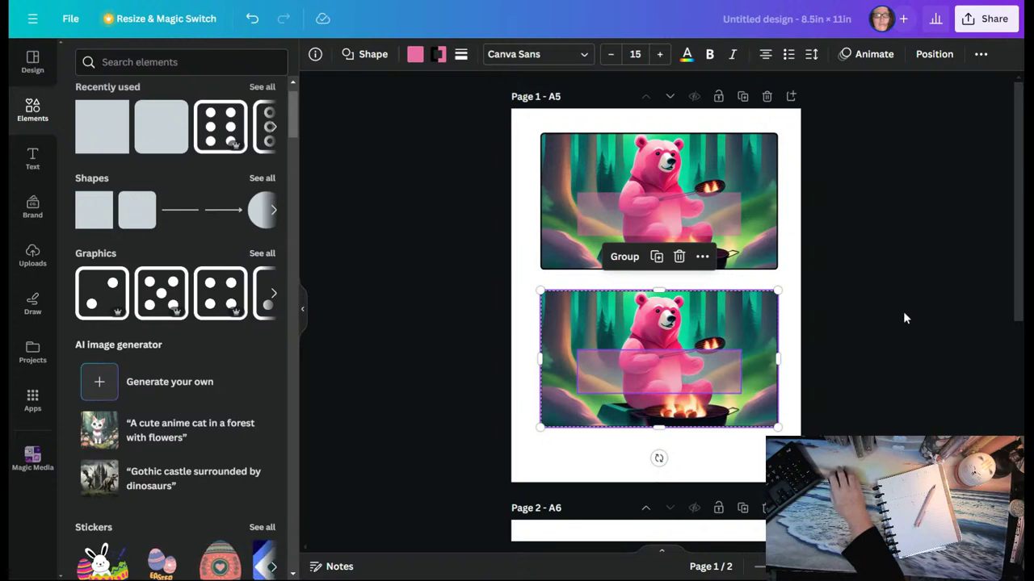
{"action": "scroll", "coordinate": [903, 320], "scroll_direction": "down", "scroll_amount": 1}
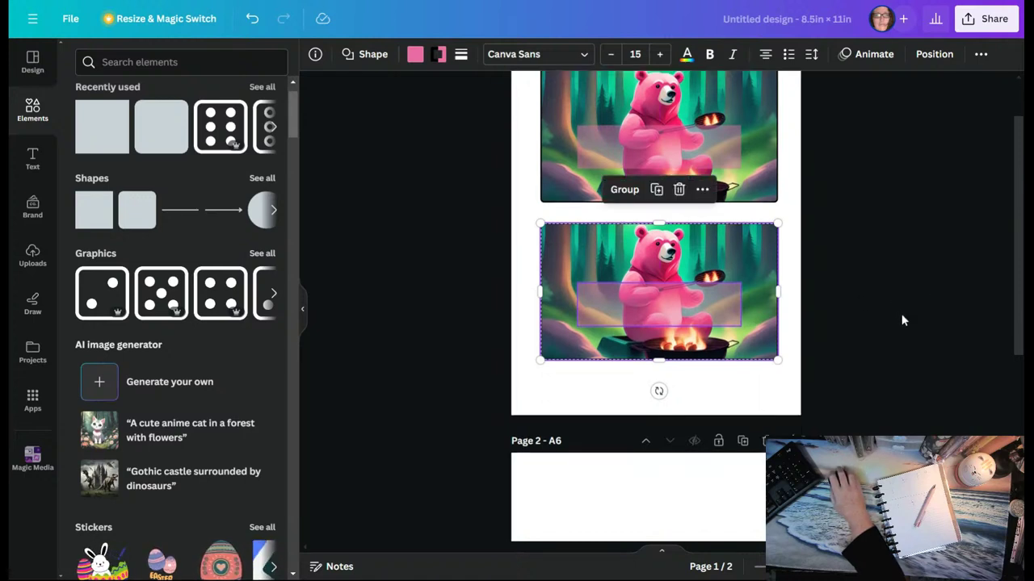
{"action": "left_click", "coordinate": [793, 172]}
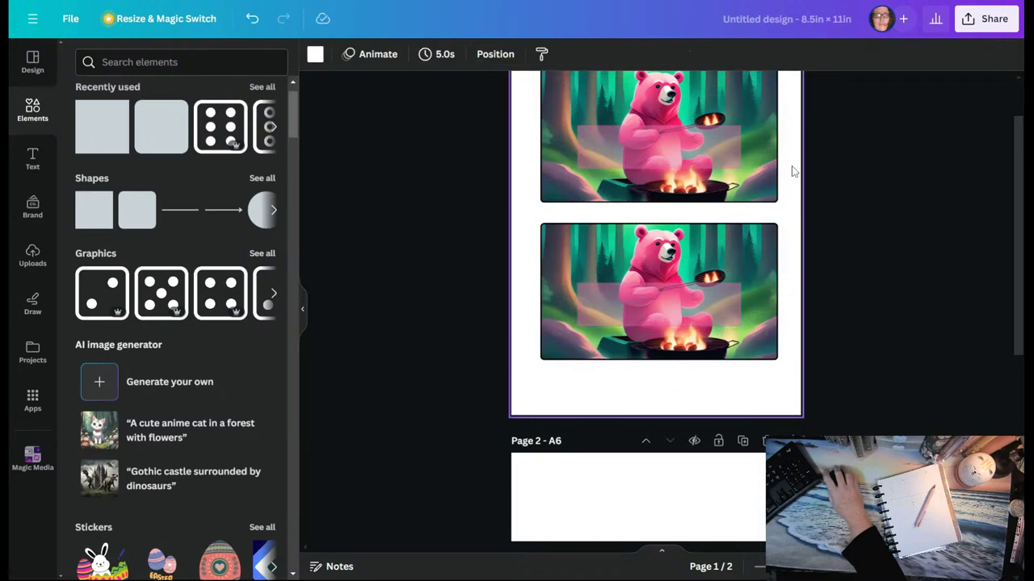
{"action": "scroll", "coordinate": [798, 187], "scroll_direction": "up", "scroll_amount": 1}
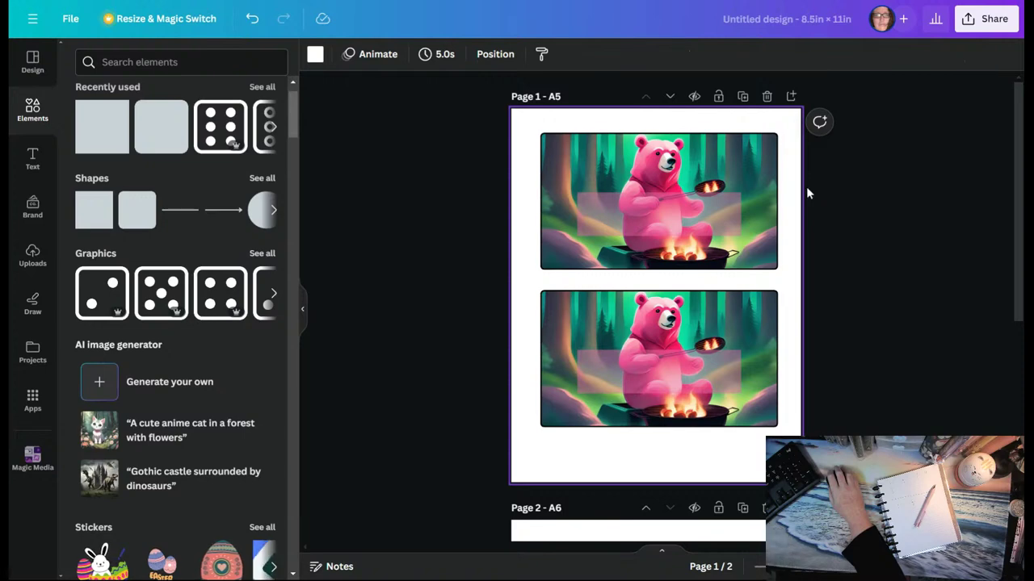
{"action": "scroll", "coordinate": [865, 231], "scroll_direction": "down", "scroll_amount": 3}
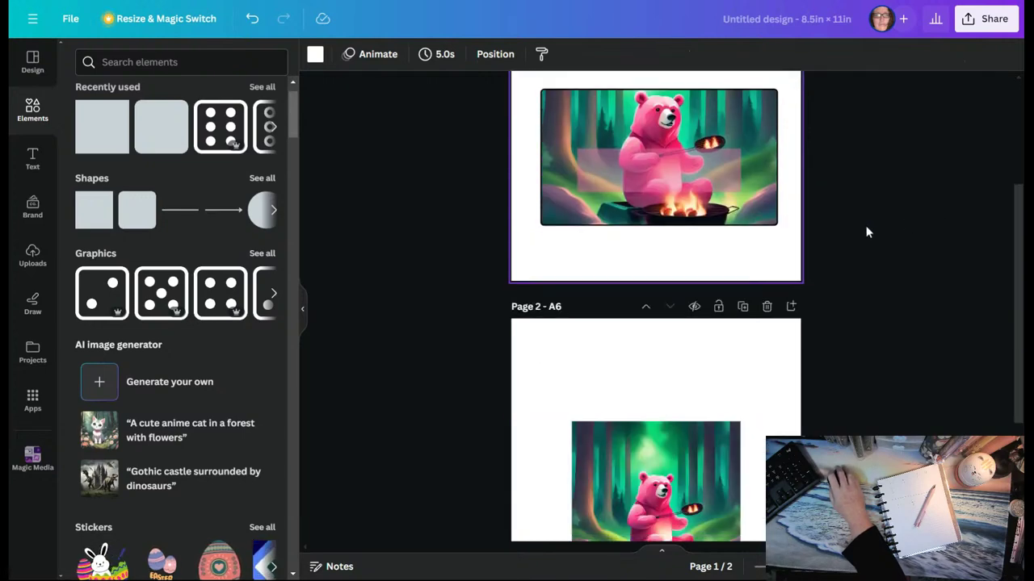
Move the bear image up on page A6 and trim its top edge to a height of about 4.1 in.
{"action": "scroll", "coordinate": [865, 230], "scroll_direction": "down", "scroll_amount": 2}
{"action": "scroll", "coordinate": [865, 228], "scroll_direction": "up", "scroll_amount": 1}
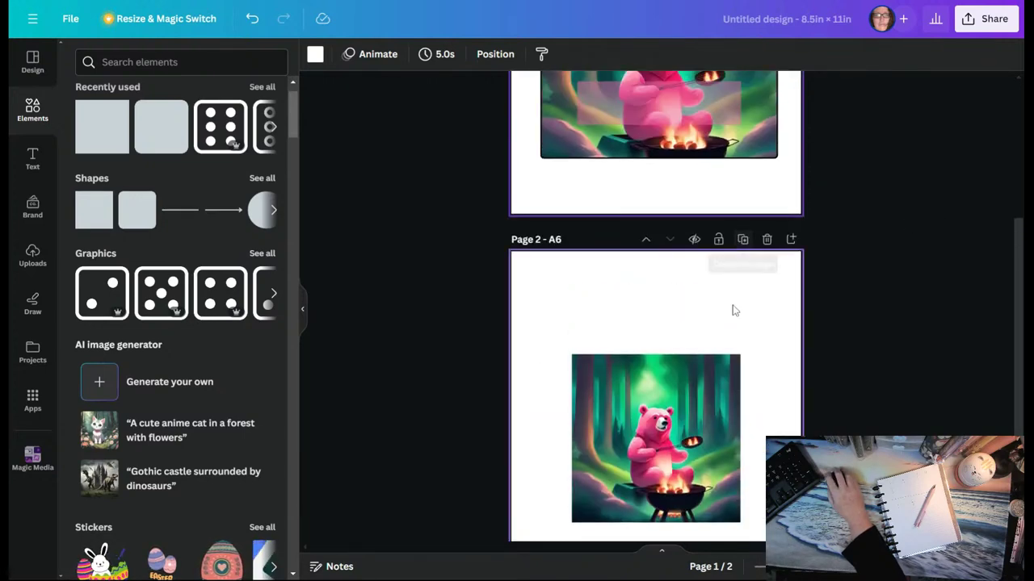
{"action": "left_click_drag", "start_coordinate": [702, 436], "coordinate": [694, 370]}
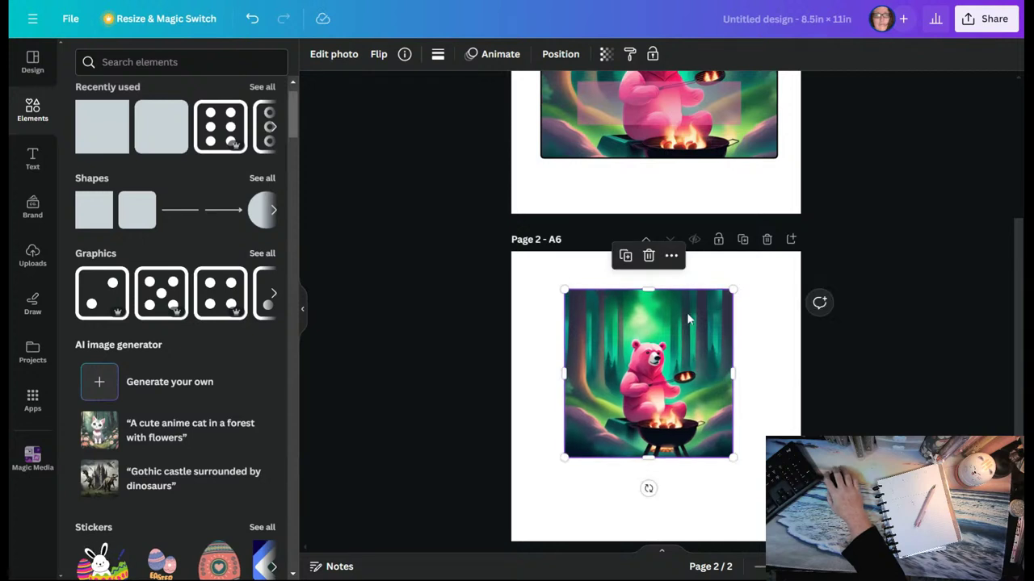
{"action": "scroll", "coordinate": [954, 255], "scroll_direction": "down", "scroll_amount": 2}
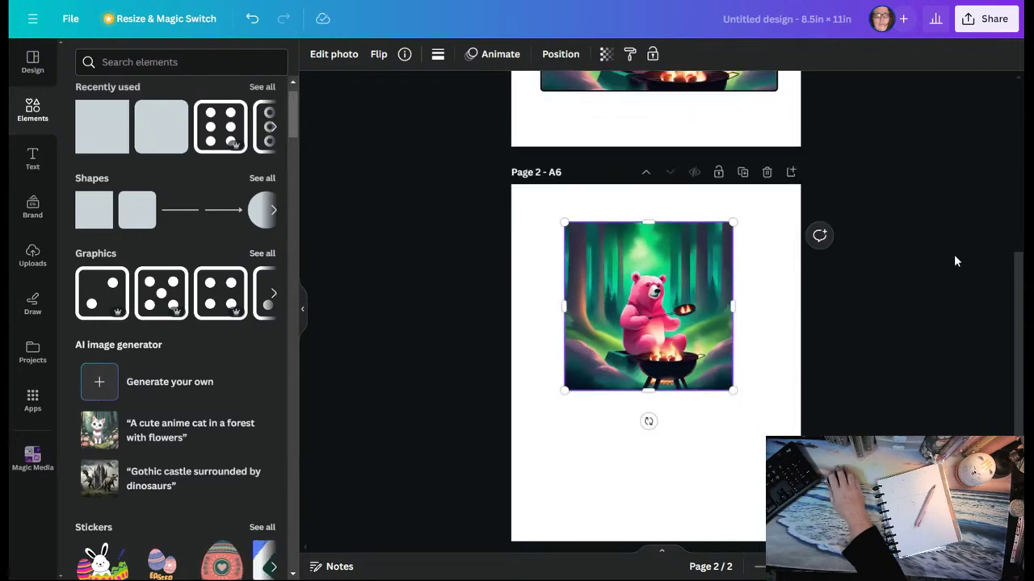
{"action": "scroll", "coordinate": [953, 255], "scroll_direction": "down", "scroll_amount": 2}
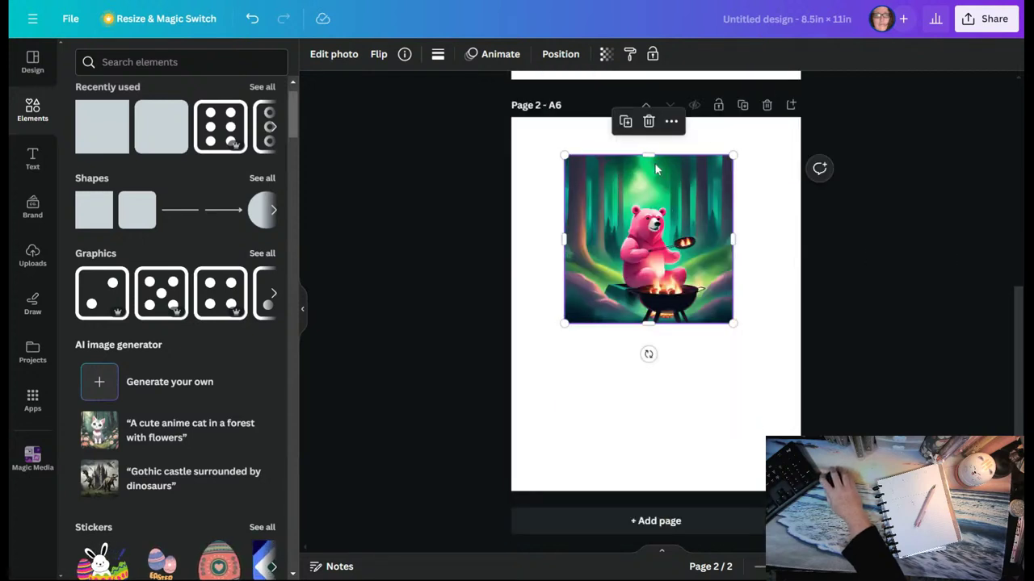
{"action": "left_click_drag", "start_coordinate": [649, 155], "coordinate": [649, 168]}
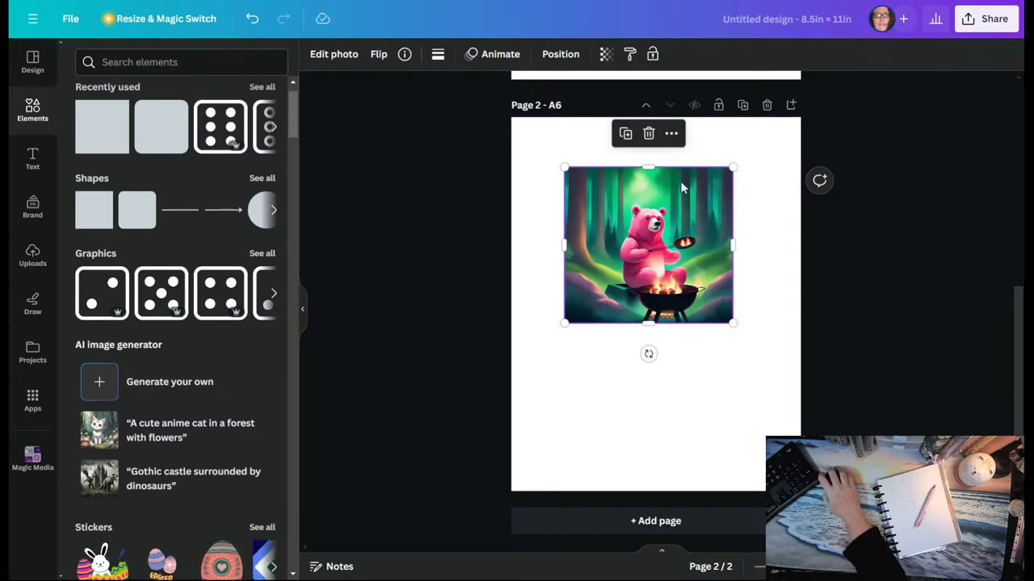
{"action": "mouse_move", "coordinate": [652, 169]}
{"action": "left_mouse_down"}
{"action": "mouse_move", "coordinate": [650, 198]}
{"action": "mouse_move", "coordinate": [646, 178]}
{"action": "left_mouse_up"}
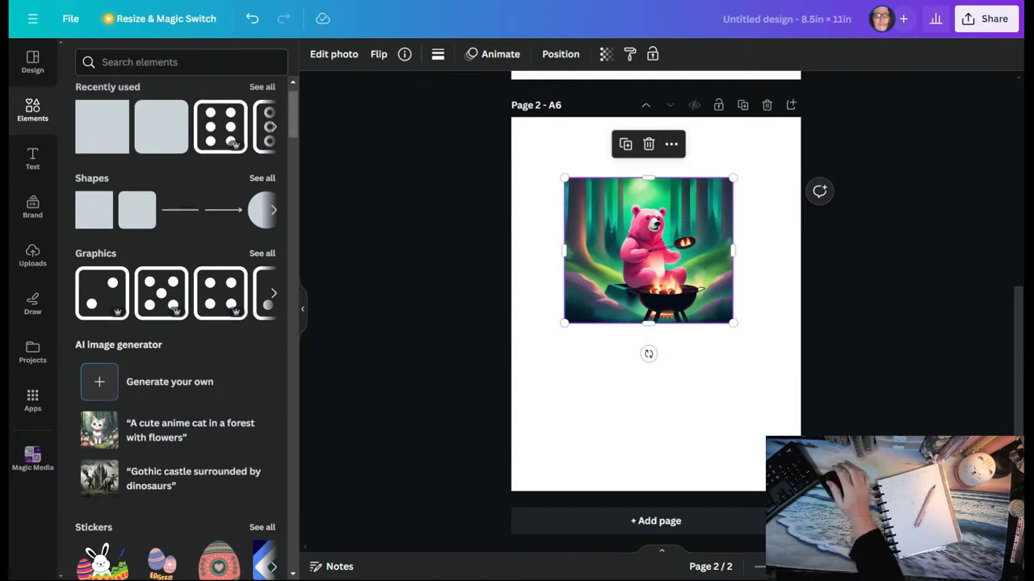
{"action": "left_click_drag", "start_coordinate": [648, 178], "coordinate": [644, 185]}
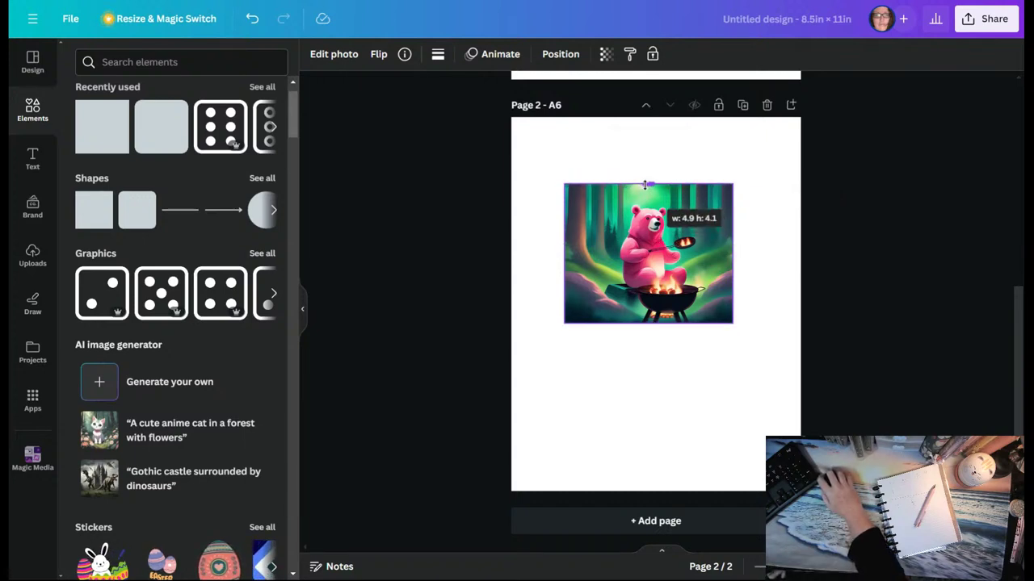
Delete the bear image on page A6 and place a fresh copy of it from the uploads.
{"action": "key", "text": "Delete"}
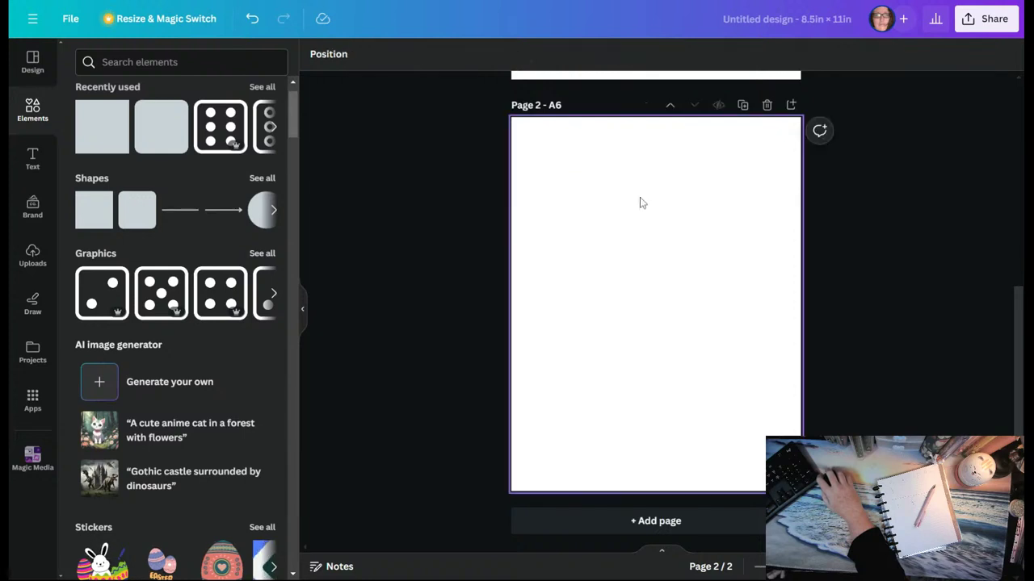
{"action": "scroll", "coordinate": [621, 194], "scroll_direction": "up", "scroll_amount": 5}
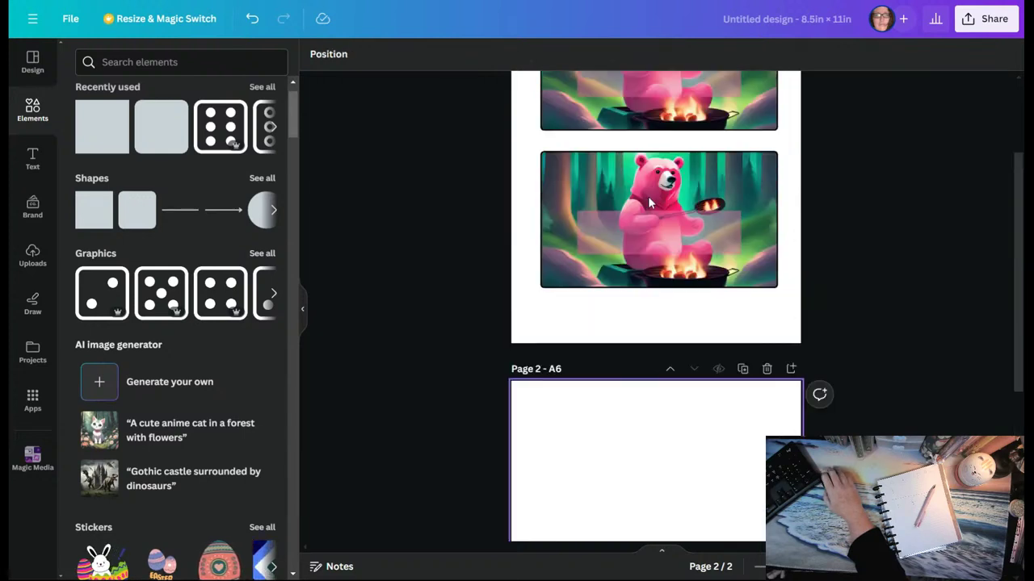
{"action": "left_click", "coordinate": [597, 183]}
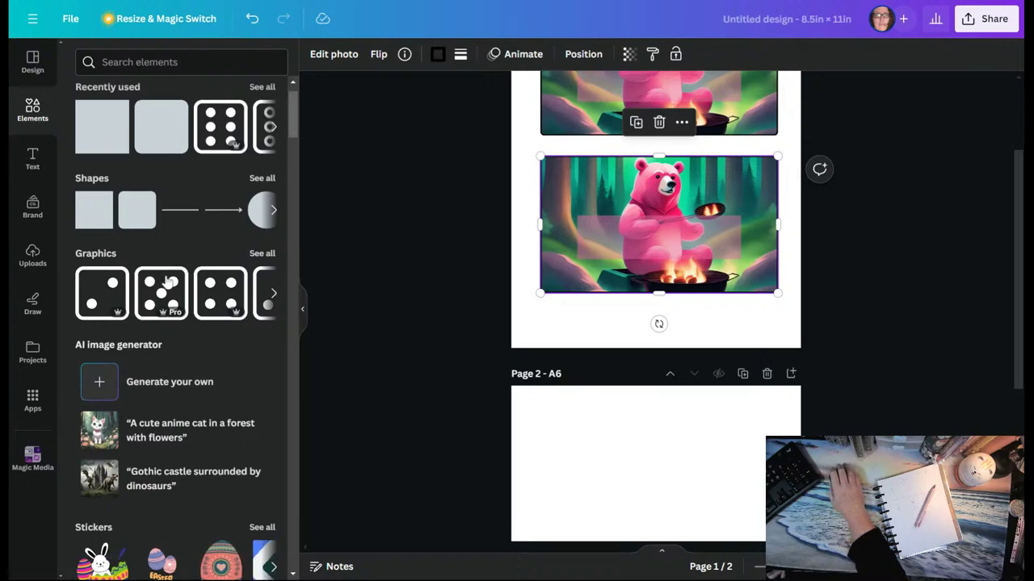
{"action": "scroll", "coordinate": [170, 283], "scroll_direction": "down", "scroll_amount": 2}
{"action": "scroll", "coordinate": [179, 279], "scroll_direction": "down", "scroll_amount": 4}
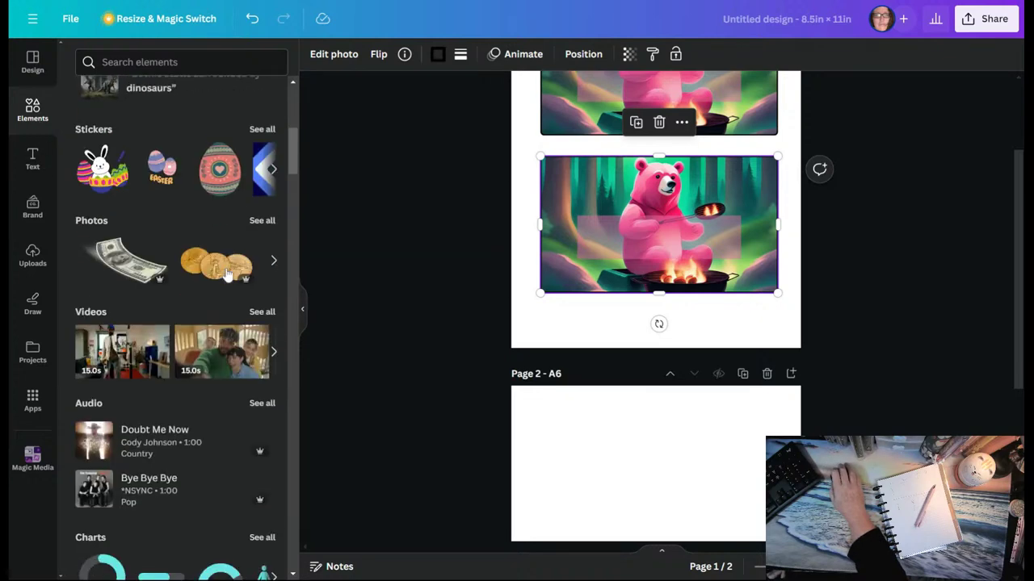
{"action": "scroll", "coordinate": [162, 267], "scroll_direction": "up", "scroll_amount": 5}
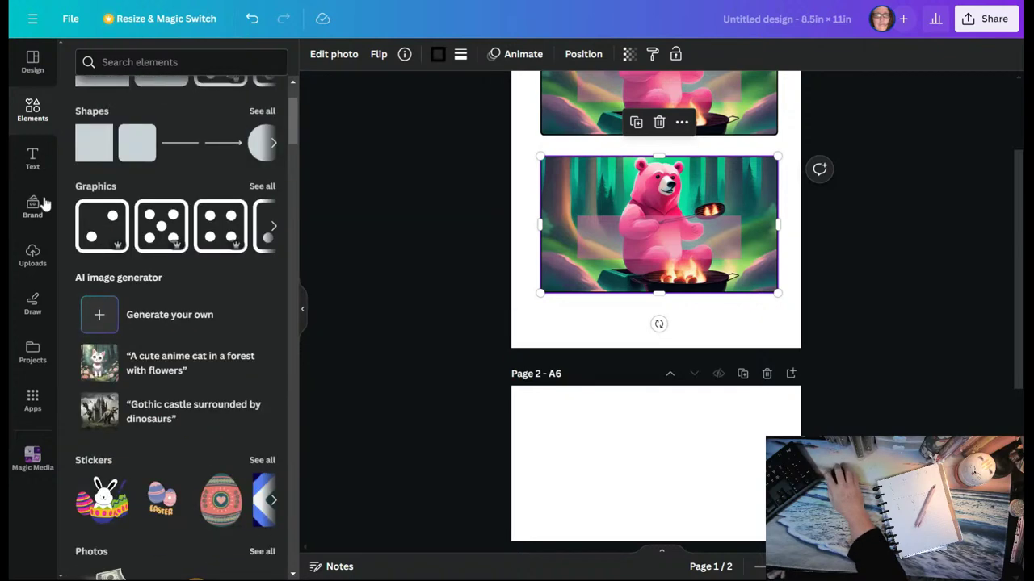
{"action": "left_click", "coordinate": [38, 265]}
{"action": "left_click_drag", "start_coordinate": [113, 222], "coordinate": [637, 257]}
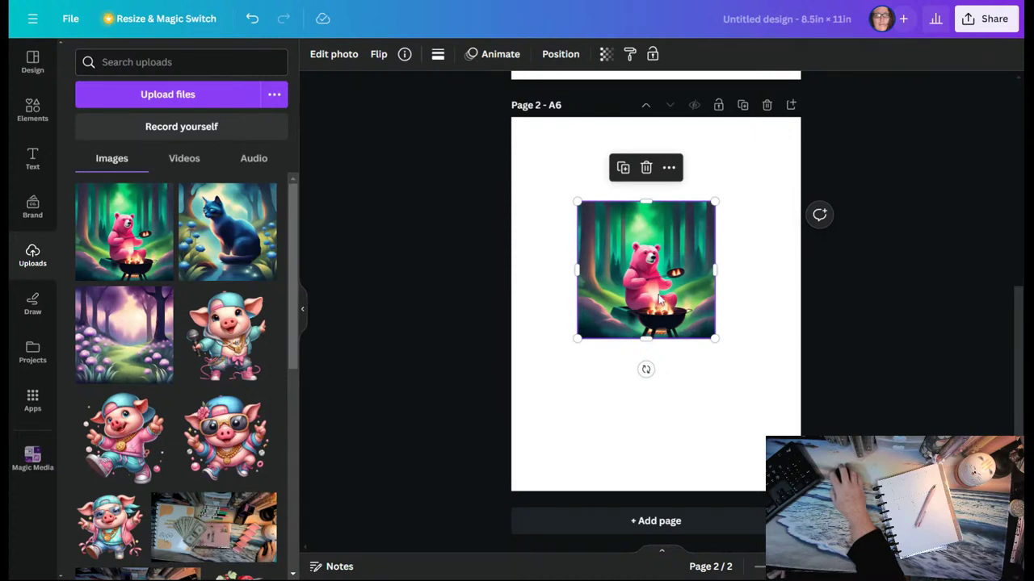
Crop the new bear image to a wide, enlarged rectangle on page A6 and reposition the picture inside the crop frame.
{"action": "left_click_drag", "start_coordinate": [646, 200], "coordinate": [648, 237]}
{"action": "left_click_drag", "start_coordinate": [676, 303], "coordinate": [754, 200]}
{"action": "double_click", "coordinate": [673, 210]}
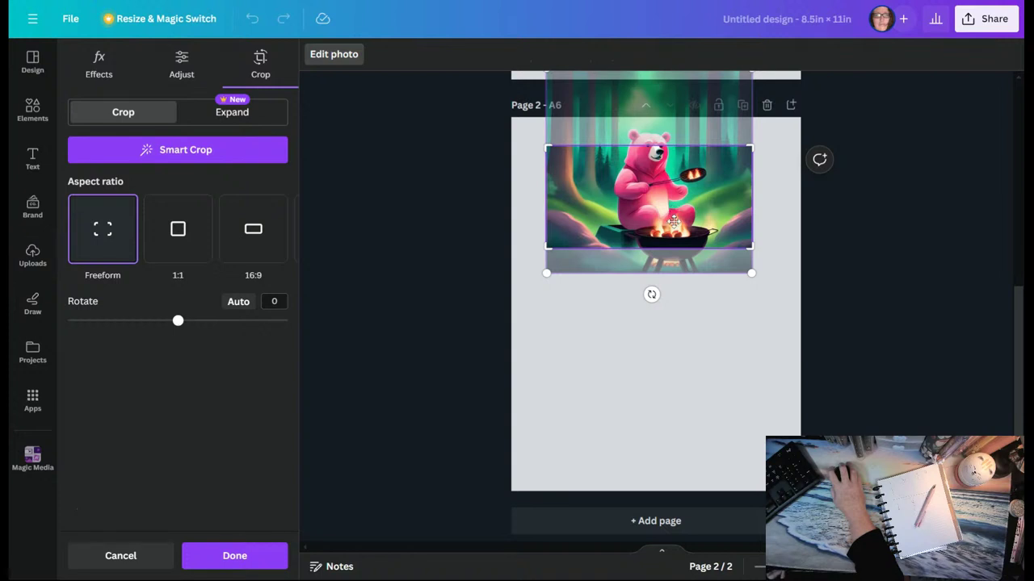
{"action": "left_click_drag", "start_coordinate": [675, 226], "coordinate": [683, 245]}
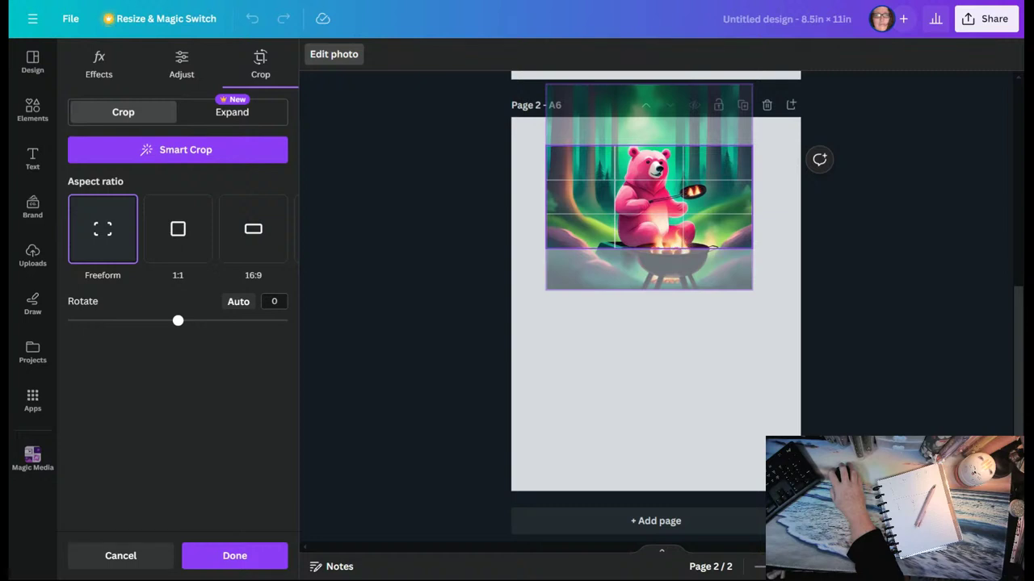
{"action": "left_click_drag", "start_coordinate": [683, 244], "coordinate": [683, 247]}
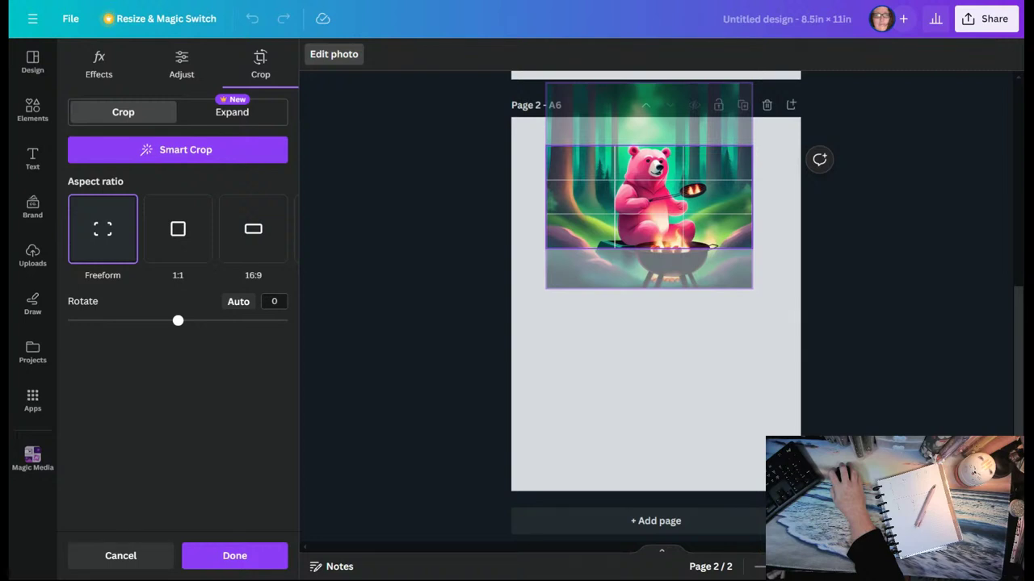
{"action": "left_click_drag", "start_coordinate": [707, 243], "coordinate": [707, 243]}
{"action": "left_click_drag", "start_coordinate": [758, 291], "coordinate": [741, 274]}
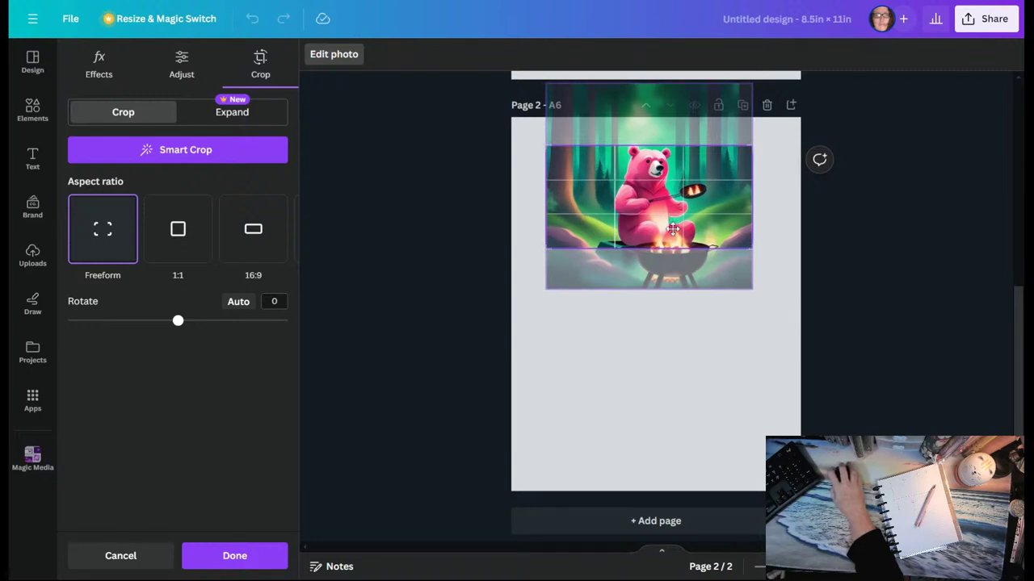
{"action": "left_click_drag", "start_coordinate": [674, 227], "coordinate": [678, 257]}
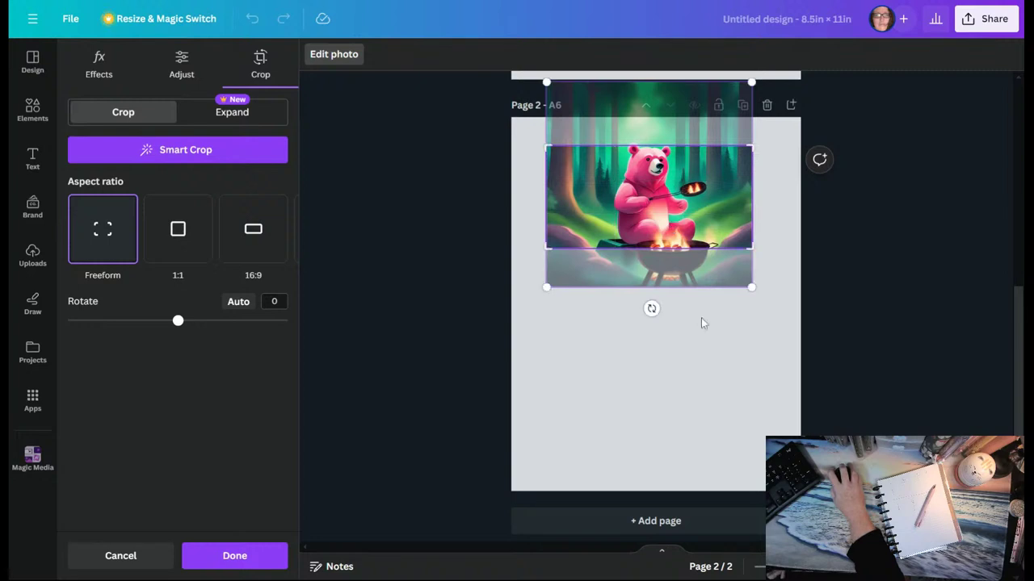
{"action": "left_click", "coordinate": [719, 360]}
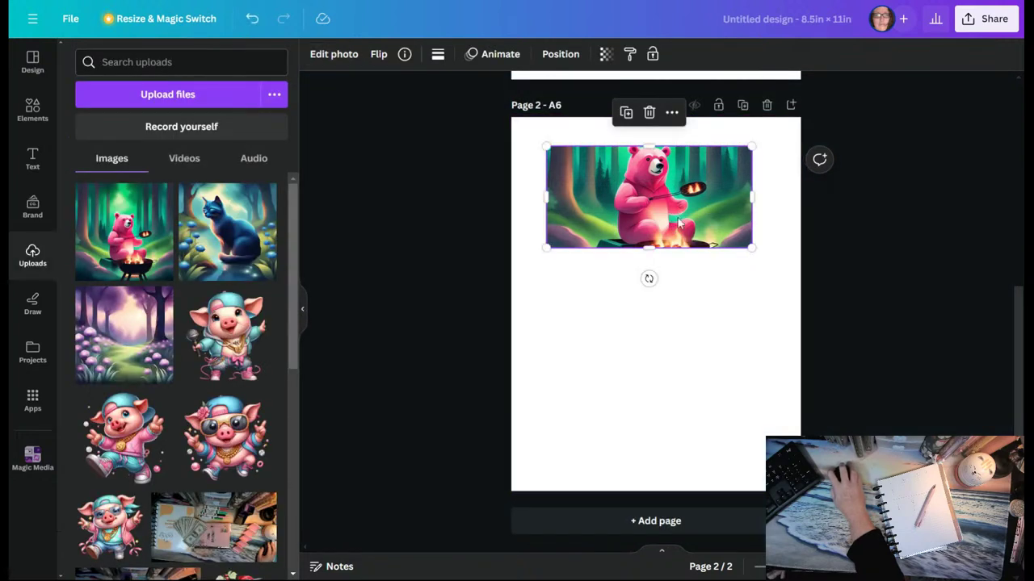
Extend the bear image's lower and upper crop edges to include the grill and the area above the head, and nudge it sideways.
{"action": "left_click_drag", "start_coordinate": [649, 249], "coordinate": [650, 260]}
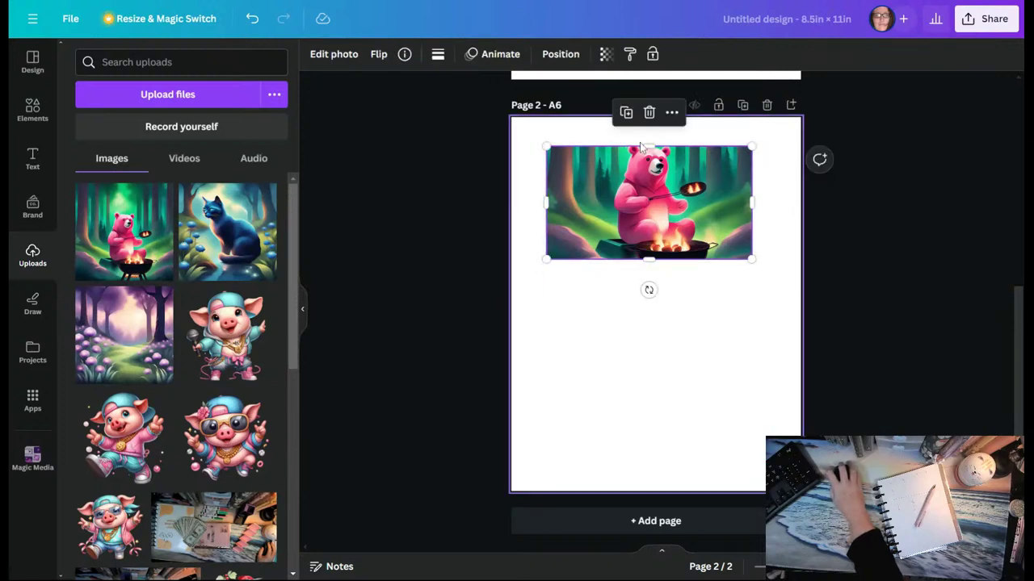
{"action": "left_click_drag", "start_coordinate": [648, 143], "coordinate": [649, 138]}
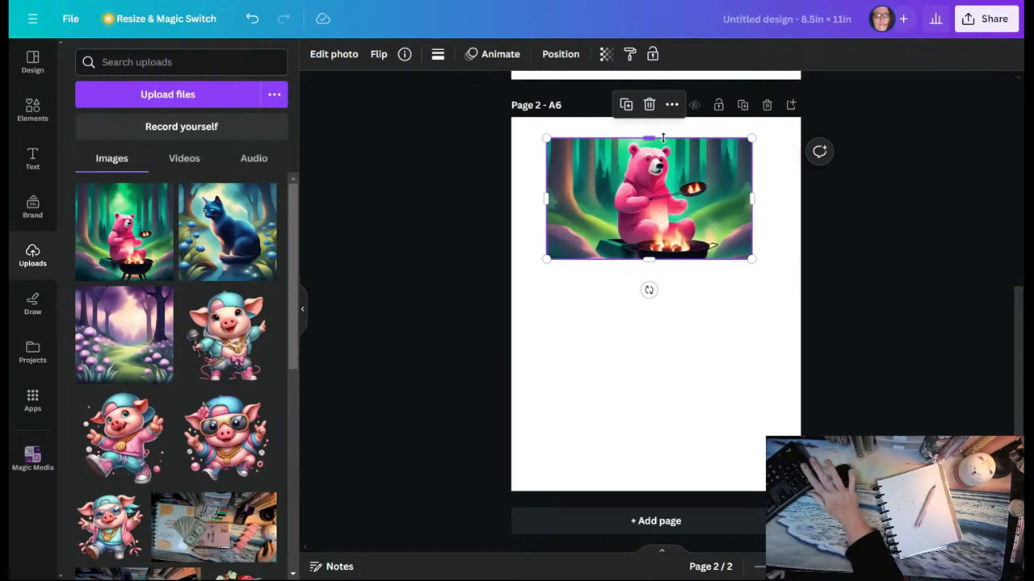
{"action": "left_click", "coordinate": [719, 326]}
{"action": "left_click_drag", "start_coordinate": [671, 206], "coordinate": [667, 208]}
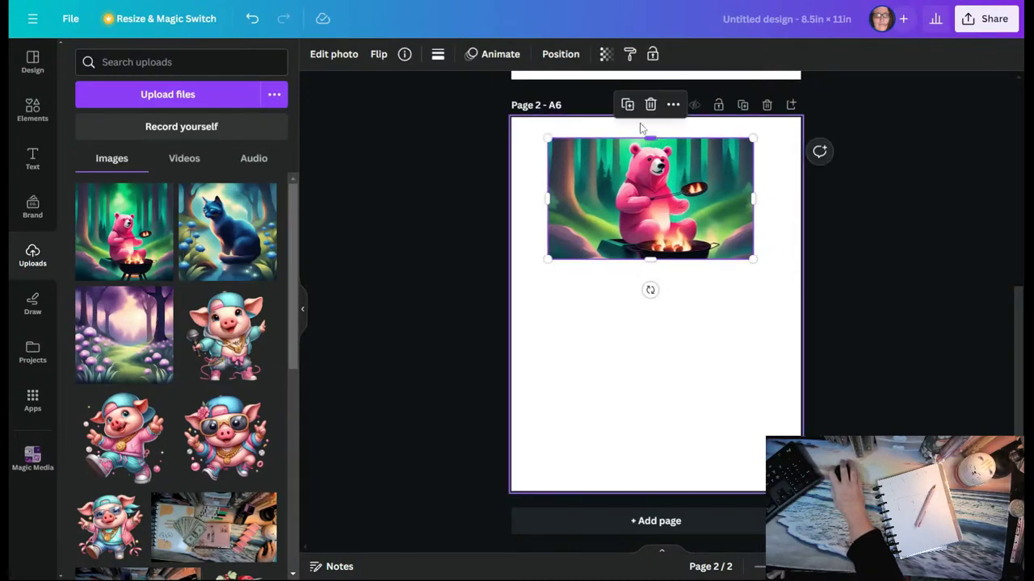
Duplicate the cropped bear image and place the copy directly below the original on page A6.
{"action": "left_click_drag", "start_coordinate": [664, 161], "coordinate": [658, 302]}
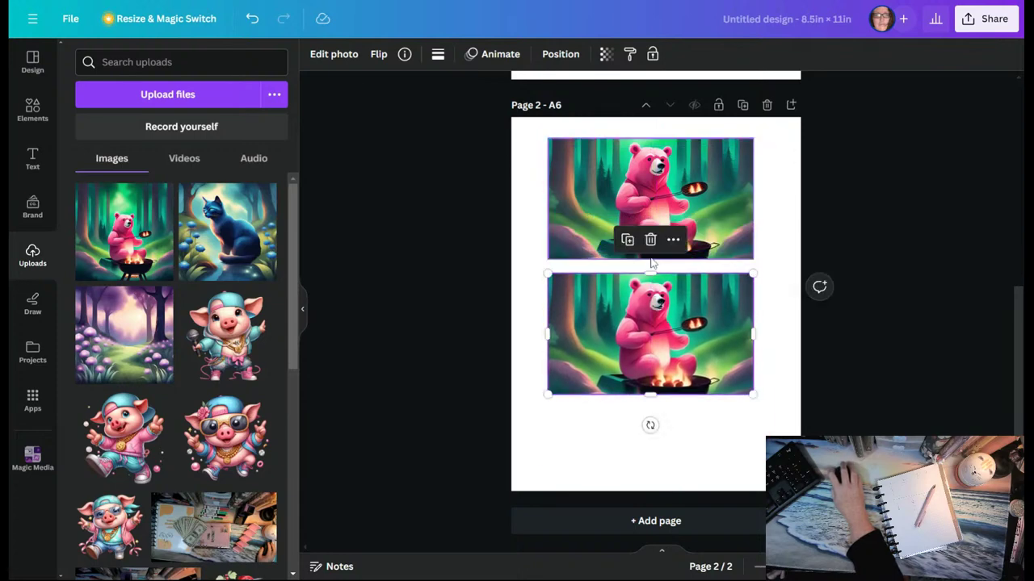
{"action": "scroll", "coordinate": [702, 388], "scroll_direction": "down", "scroll_amount": 1}
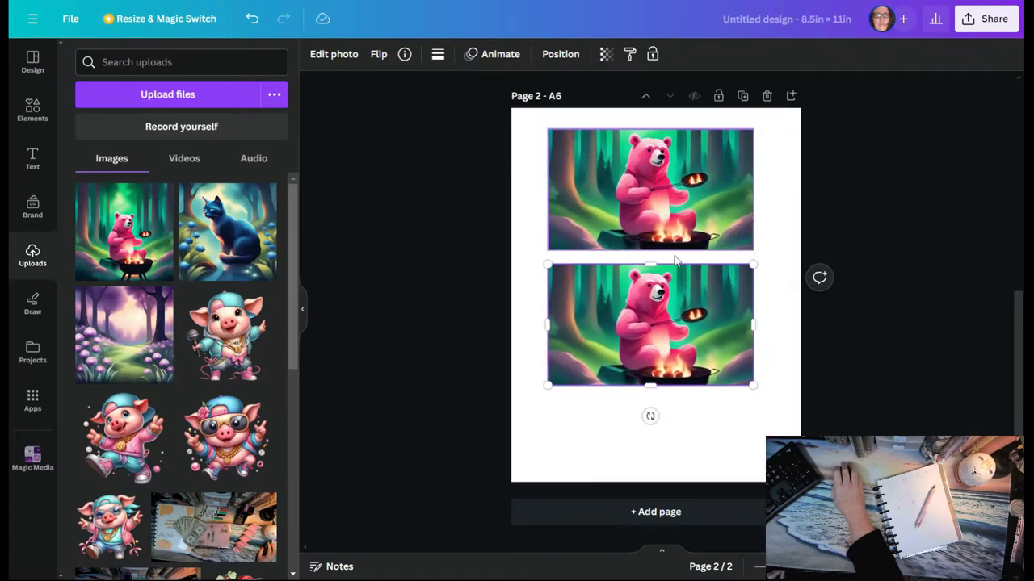
{"action": "left_click", "coordinate": [780, 196]}
Duplicate the semi-transparent pink bar from page A5 and place the copy over the upper bear image on page A6.
{"action": "scroll", "coordinate": [781, 234], "scroll_direction": "up", "scroll_amount": 2}
{"action": "scroll", "coordinate": [780, 235], "scroll_direction": "up", "scroll_amount": 3}
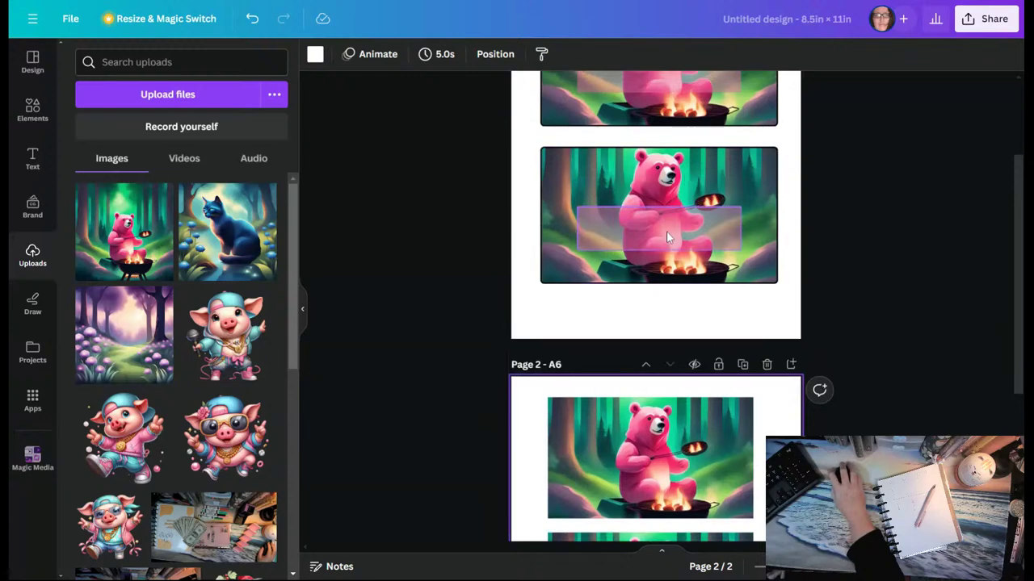
{"action": "left_click", "coordinate": [666, 231]}
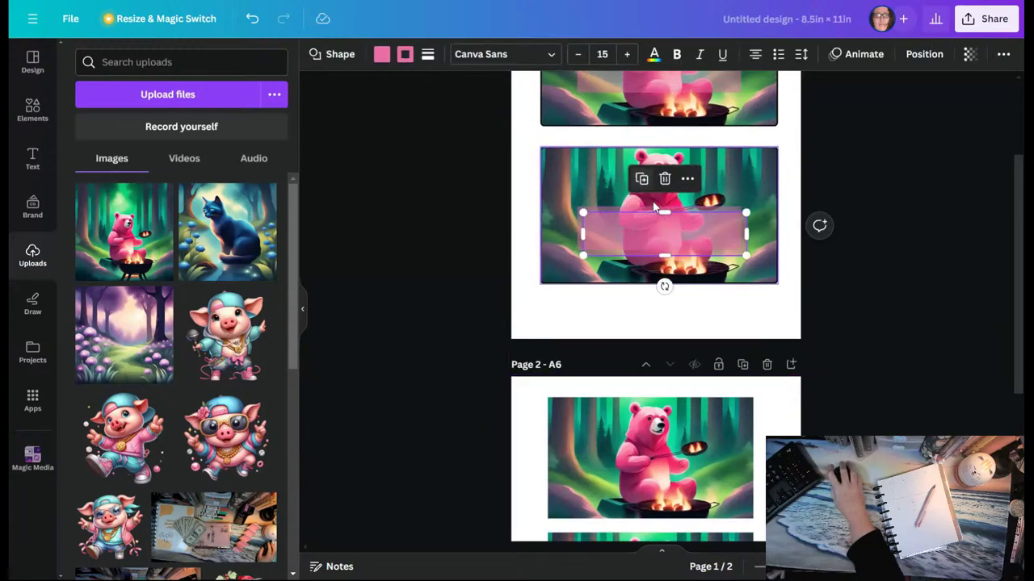
{"action": "left_click_drag", "start_coordinate": [652, 232], "coordinate": [638, 256]}
{"action": "scroll", "coordinate": [656, 275], "scroll_direction": "down", "scroll_amount": 3}
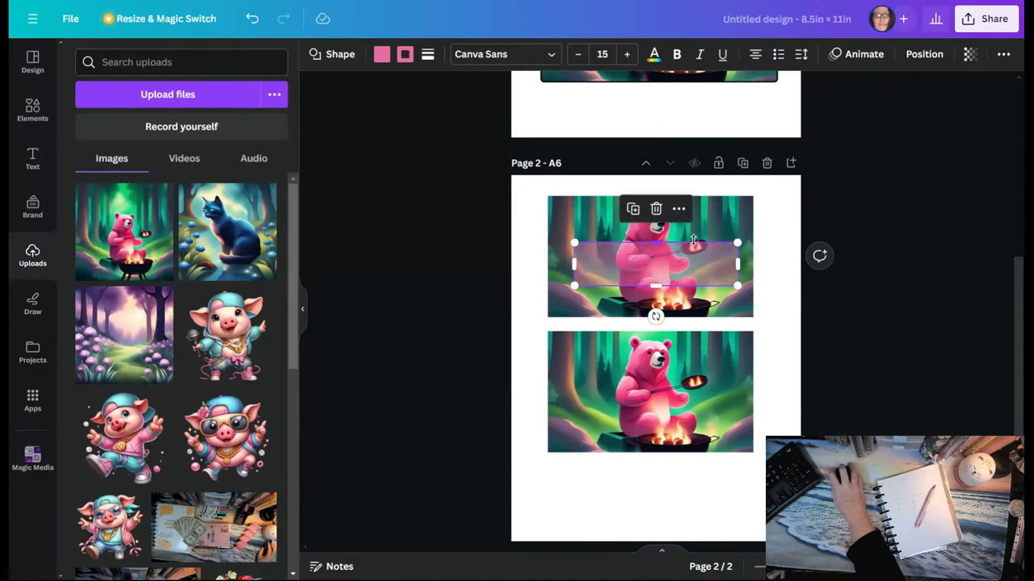
{"action": "left_click", "coordinate": [772, 298]}
{"action": "left_click", "coordinate": [686, 262]}
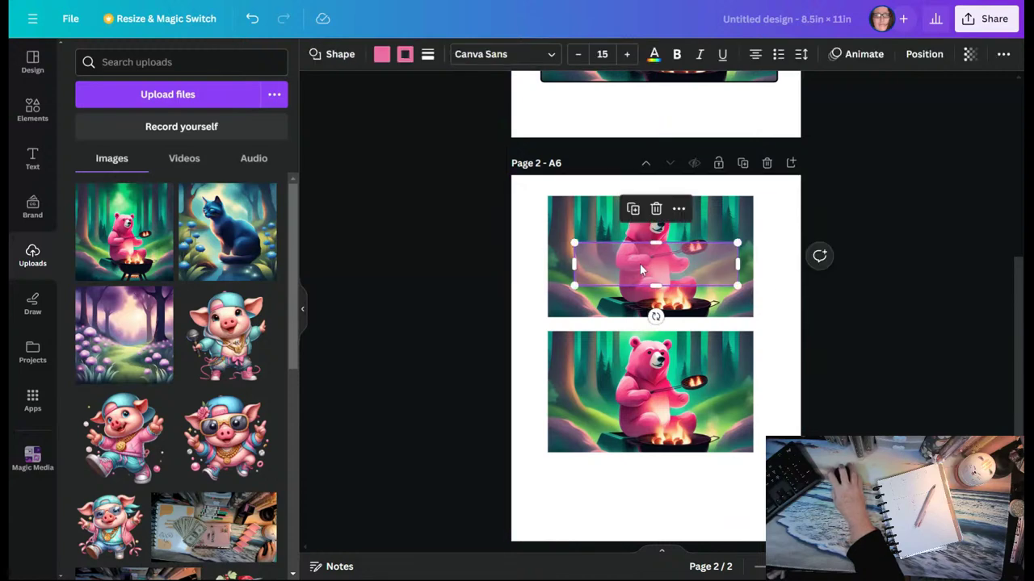
Duplicate the pink bar on page A6 and centre the copy over the lower bear image.
{"action": "left_click", "coordinate": [638, 212]}
{"action": "left_click_drag", "start_coordinate": [656, 266], "coordinate": [645, 399]}
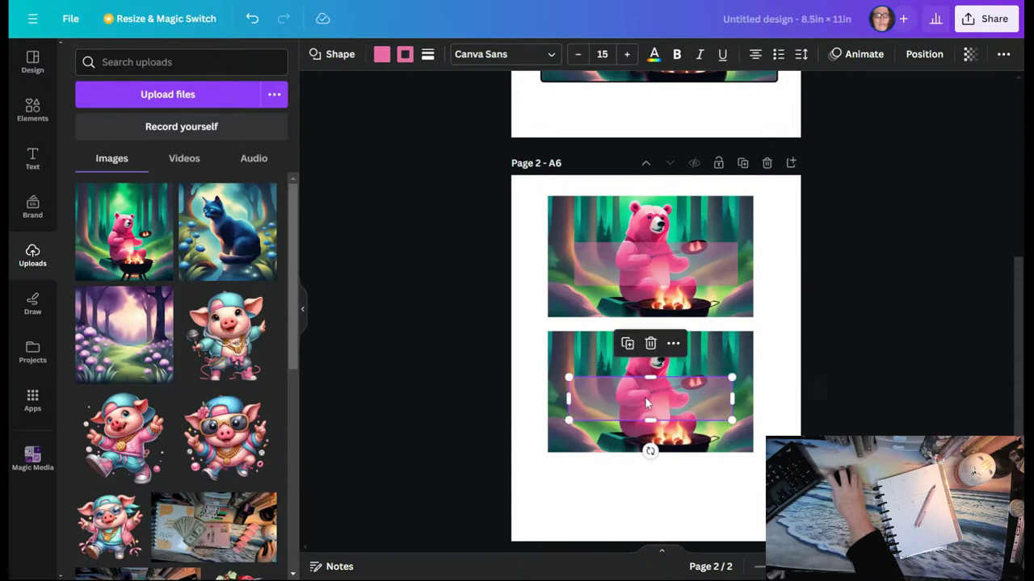
{"action": "left_click", "coordinate": [525, 388]}
Delete the lower bear image together with its pink bar from page A6.
{"action": "left_click_drag", "start_coordinate": [535, 351], "coordinate": [743, 358]}
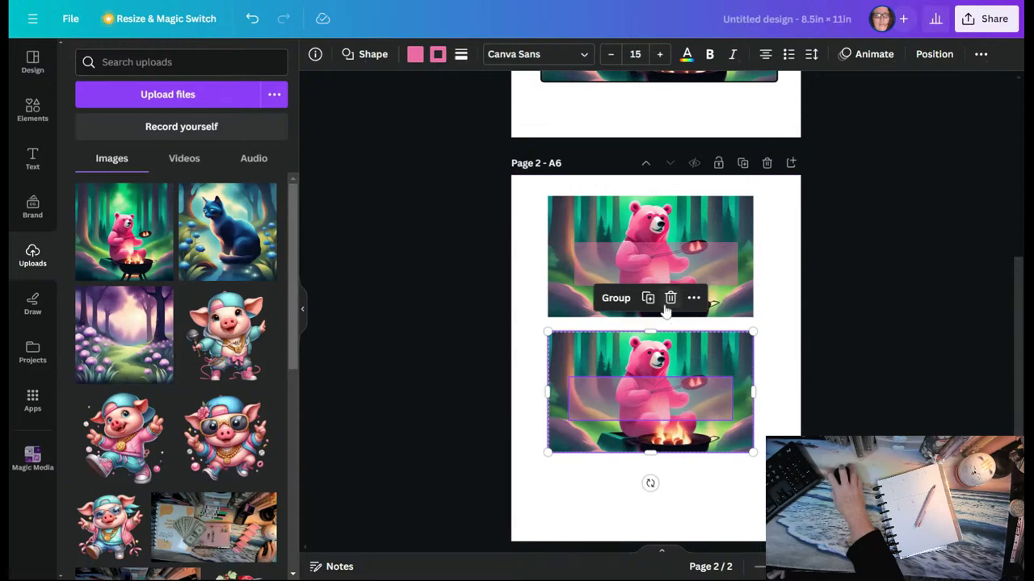
{"action": "left_click", "coordinate": [670, 298]}
{"action": "left_click", "coordinate": [663, 212]}
{"action": "left_click", "coordinate": [627, 162]}
{"action": "left_click_drag", "start_coordinate": [737, 267], "coordinate": [737, 384]}
{"action": "key", "text": "Delete"}
{"action": "left_click", "coordinate": [552, 417]}
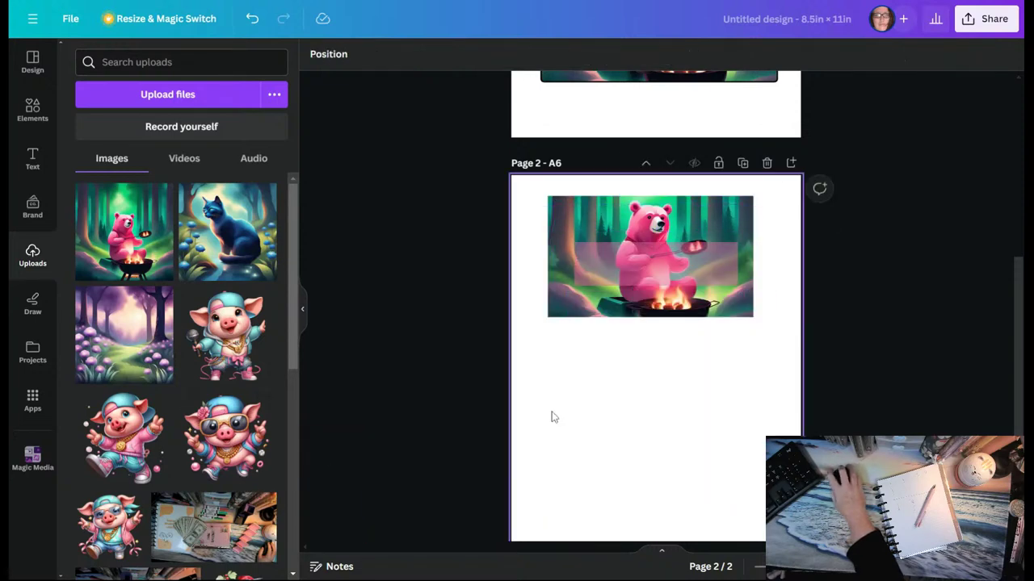
Duplicate the remaining bear image with its pink bar as a pair and place the copy below it on page A6.
{"action": "left_click_drag", "start_coordinate": [761, 336], "coordinate": [533, 196]}
{"action": "left_click_drag", "start_coordinate": [639, 224], "coordinate": [635, 362]}
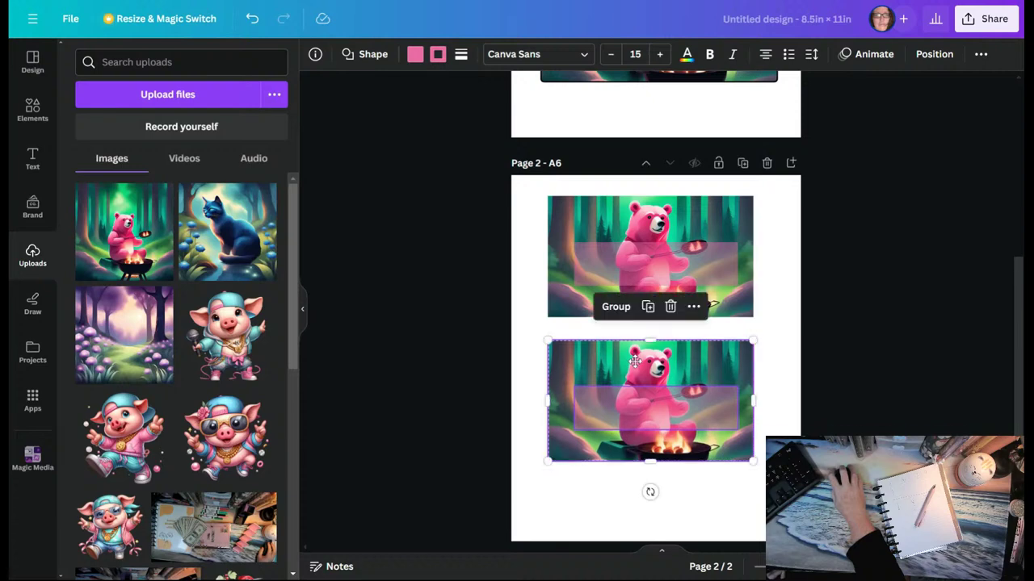
{"action": "left_click", "coordinate": [796, 349]}
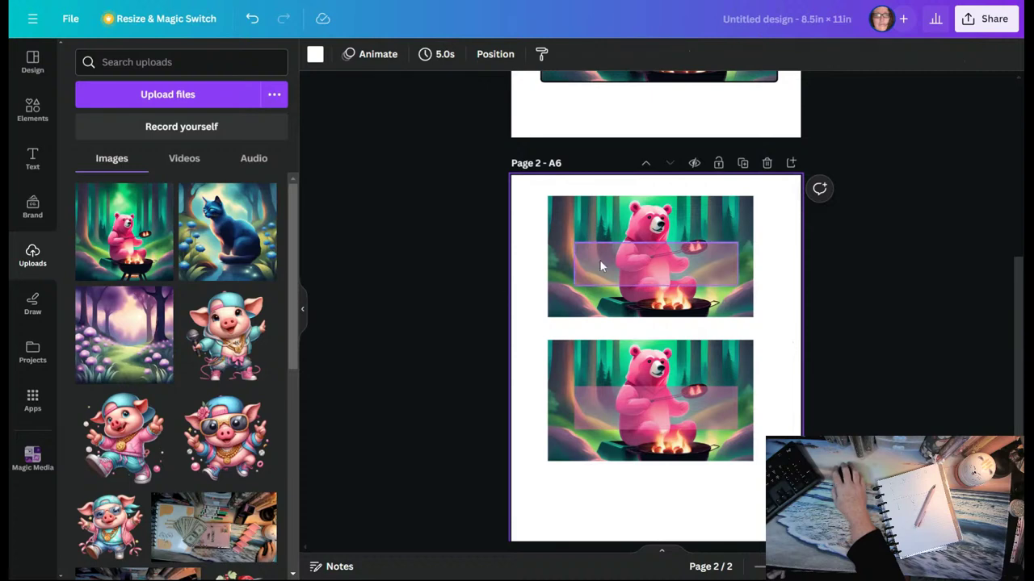
Give the upper bear image on page A6 a solid border of weight 4.
{"action": "left_click", "coordinate": [559, 209]}
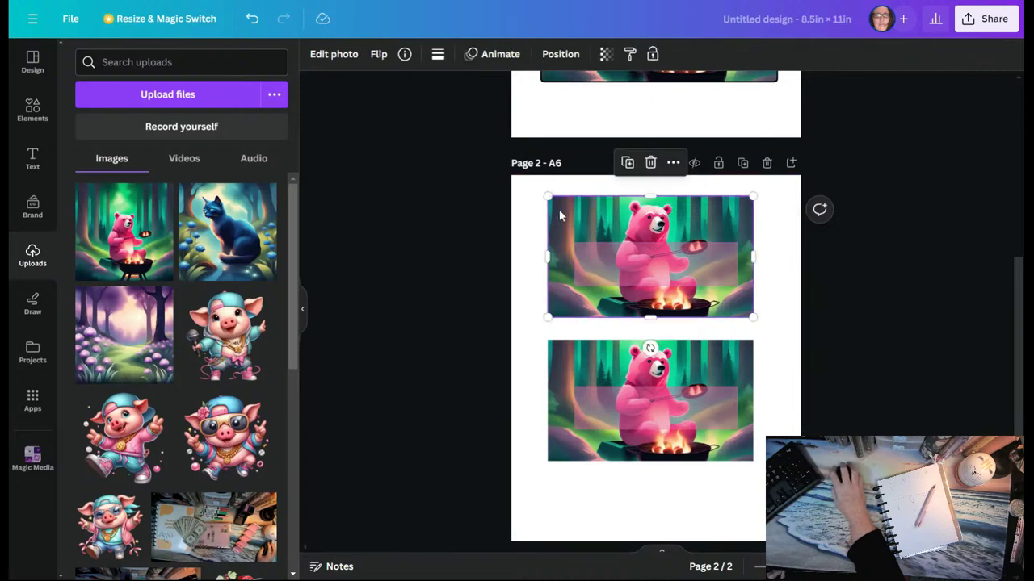
{"action": "left_click", "coordinate": [439, 55]}
{"action": "left_click", "coordinate": [498, 103]}
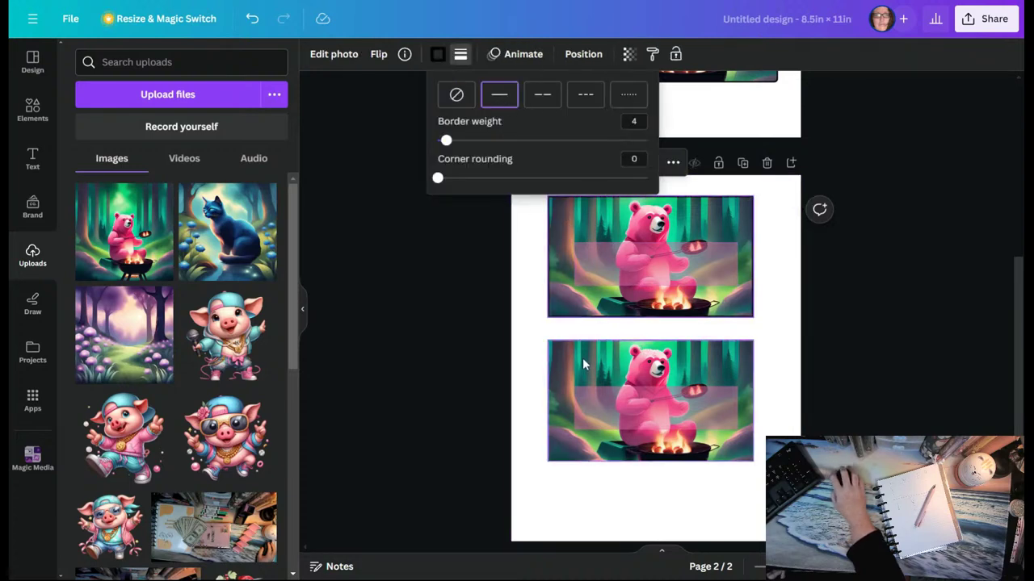
Give the lower bear image on page A6 a solid border of weight 4.
{"action": "left_click", "coordinate": [638, 404]}
{"action": "left_click", "coordinate": [437, 55]}
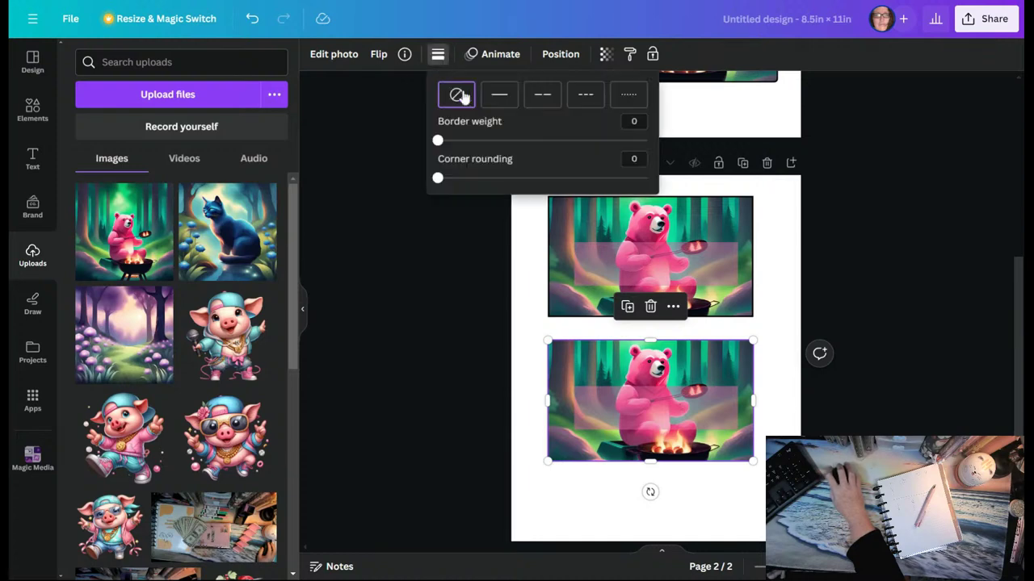
{"action": "left_click", "coordinate": [510, 103]}
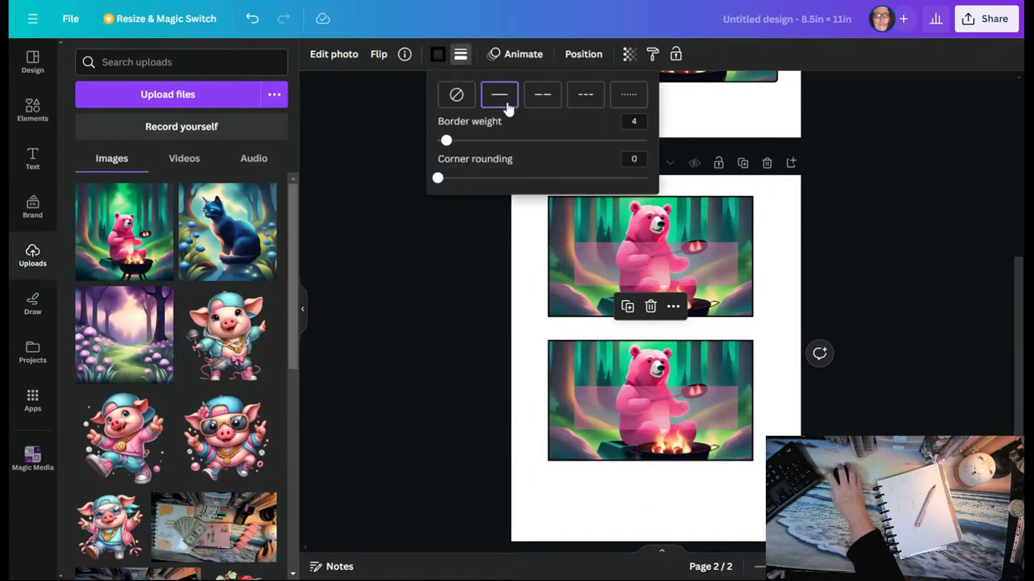
Change the border colour of the upper and lower bear images on page A6 from black to the document's pink.
{"action": "left_click", "coordinate": [557, 307]}
{"action": "left_click", "coordinate": [437, 55]}
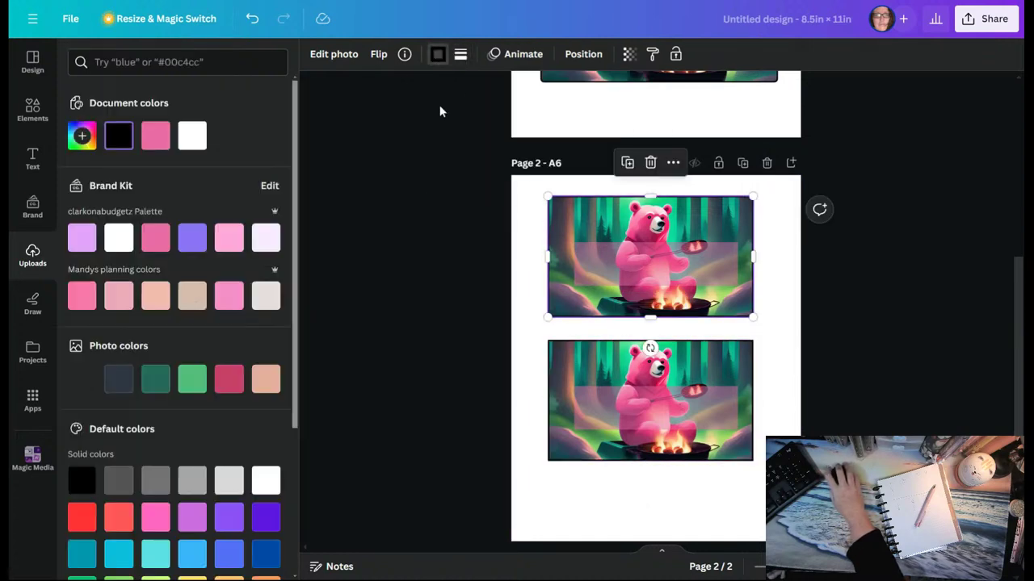
{"action": "left_click", "coordinate": [155, 135]}
{"action": "left_click", "coordinate": [565, 356]}
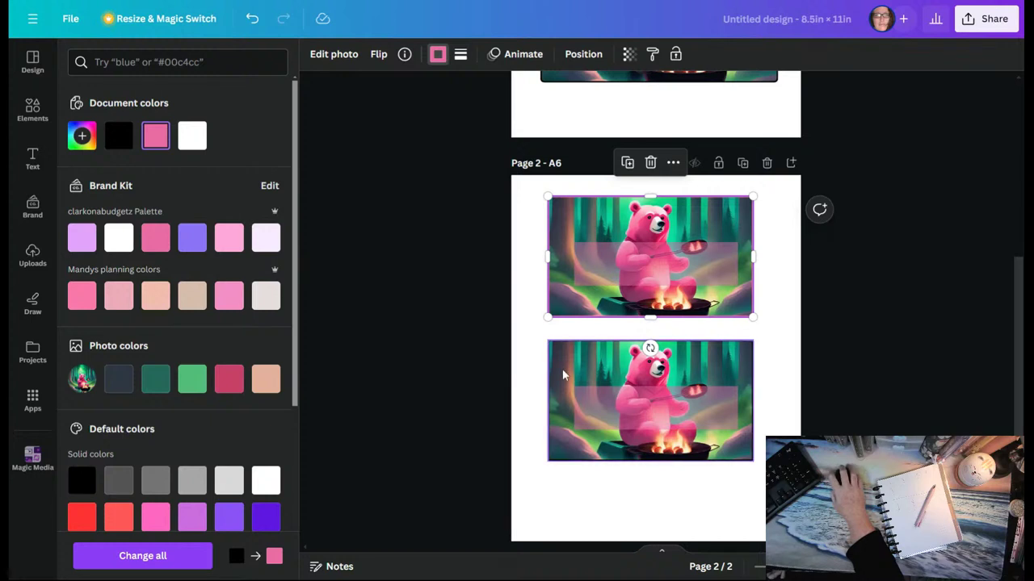
{"action": "left_click", "coordinate": [438, 57]}
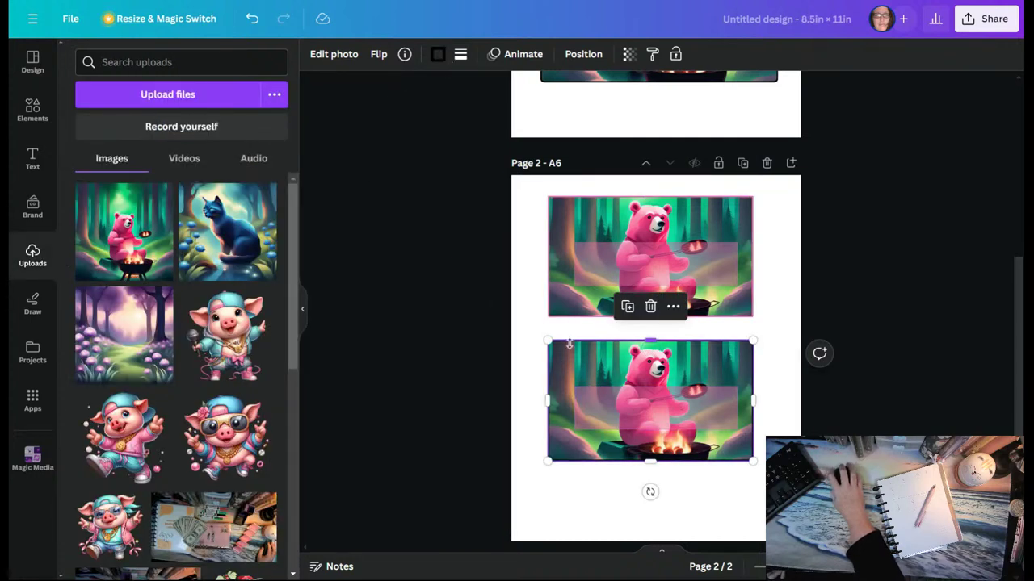
{"action": "left_click", "coordinate": [540, 323]}
{"action": "left_click", "coordinate": [566, 364]}
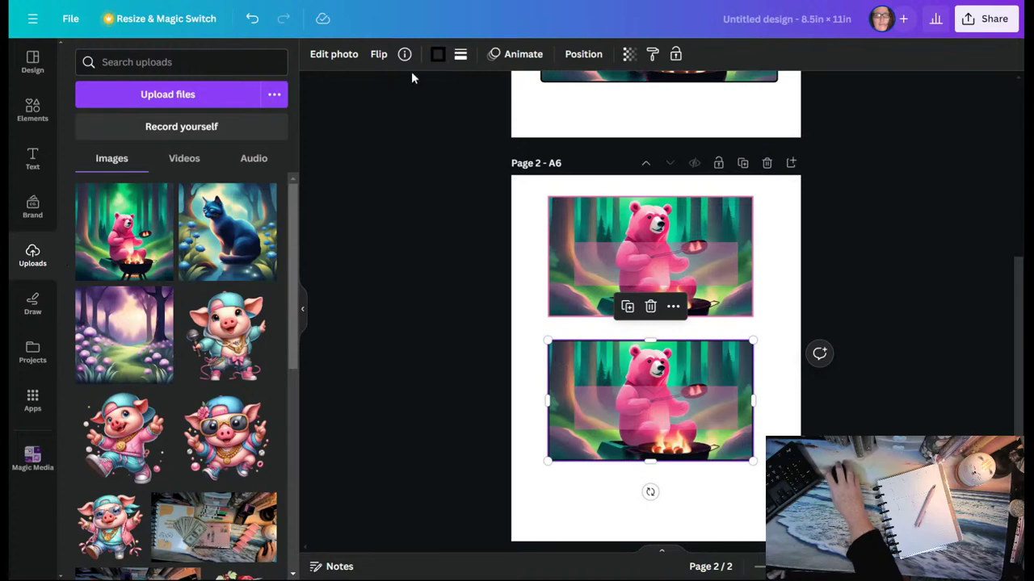
{"action": "left_click", "coordinate": [438, 55]}
{"action": "left_click", "coordinate": [152, 145]}
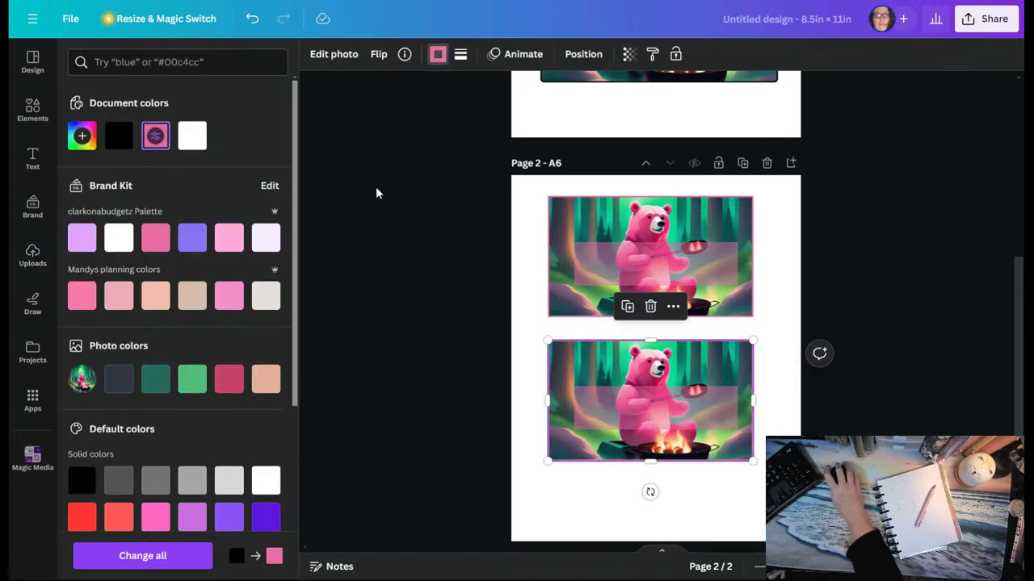
{"action": "left_click", "coordinate": [780, 298]}
Recolour the borders of both bear images on page A5 with the same document pink, starting with the lower image.
{"action": "scroll", "coordinate": [720, 305], "scroll_direction": "up", "scroll_amount": 3}
{"action": "left_click", "coordinate": [721, 305]}
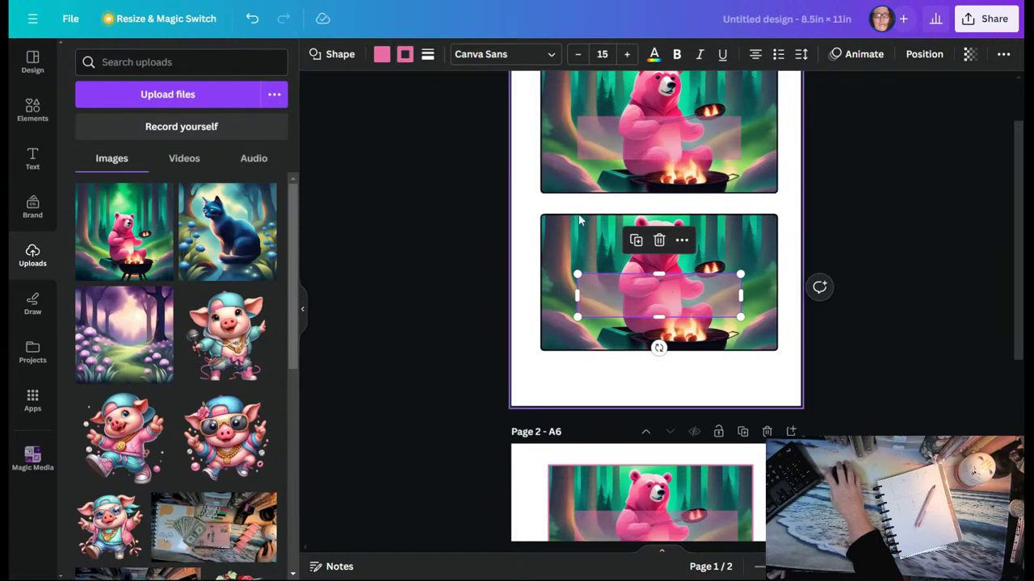
{"action": "key", "text": "Tab"}
{"action": "left_click", "coordinate": [436, 55]}
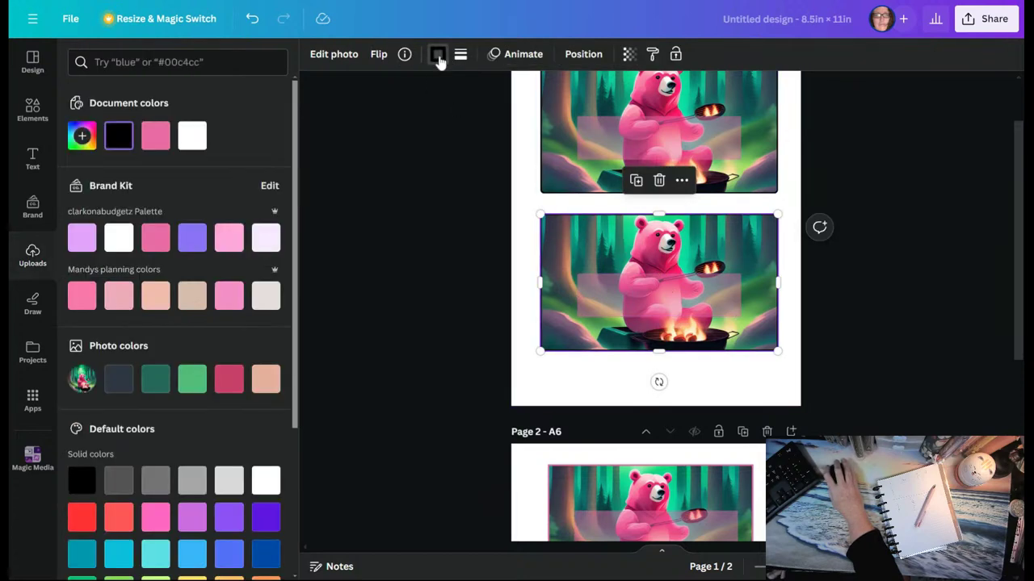
{"action": "left_click", "coordinate": [158, 134]}
{"action": "left_click", "coordinate": [554, 153]}
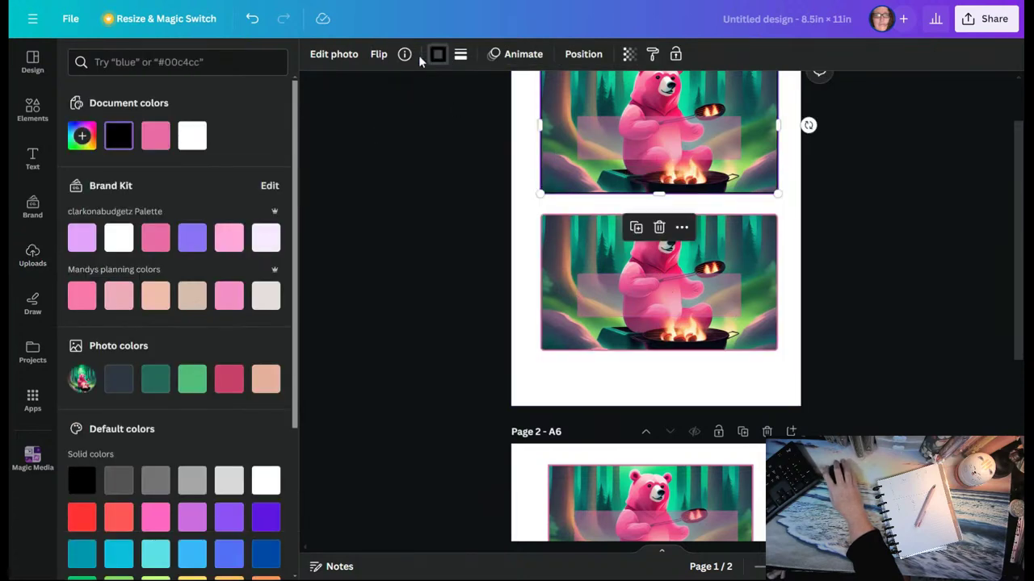
{"action": "left_click", "coordinate": [437, 55]}
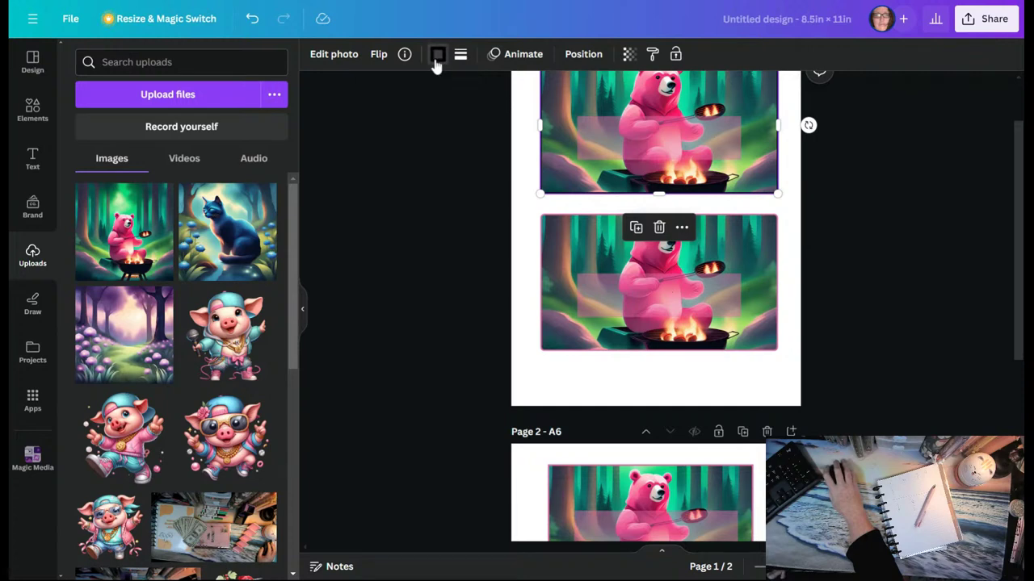
{"action": "left_click", "coordinate": [156, 136]}
{"action": "scroll", "coordinate": [898, 380], "scroll_direction": "up", "scroll_amount": 1}
{"action": "scroll", "coordinate": [897, 379], "scroll_direction": "down", "scroll_amount": 5}
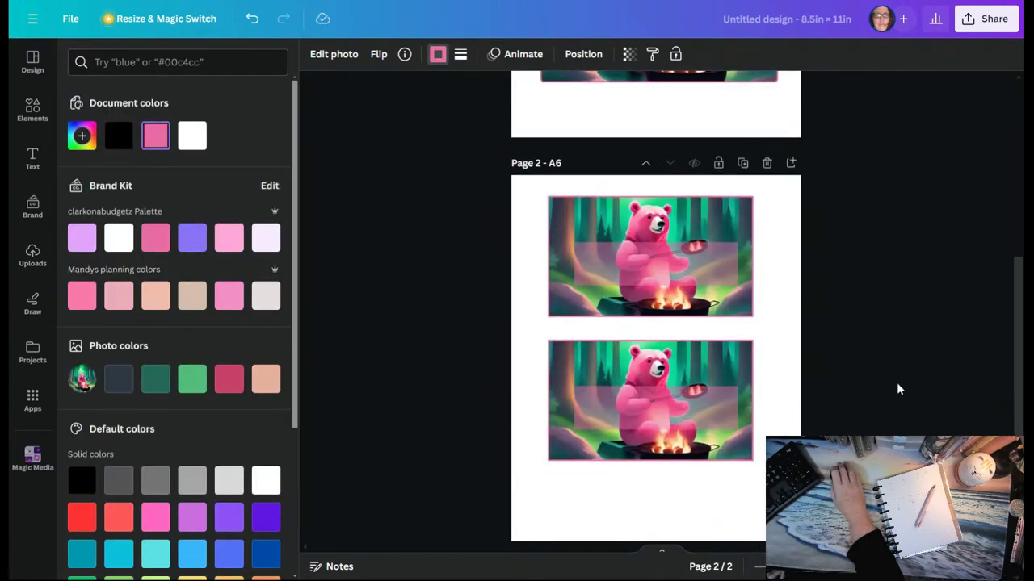
{"action": "scroll", "coordinate": [898, 386], "scroll_direction": "up", "scroll_amount": 5}
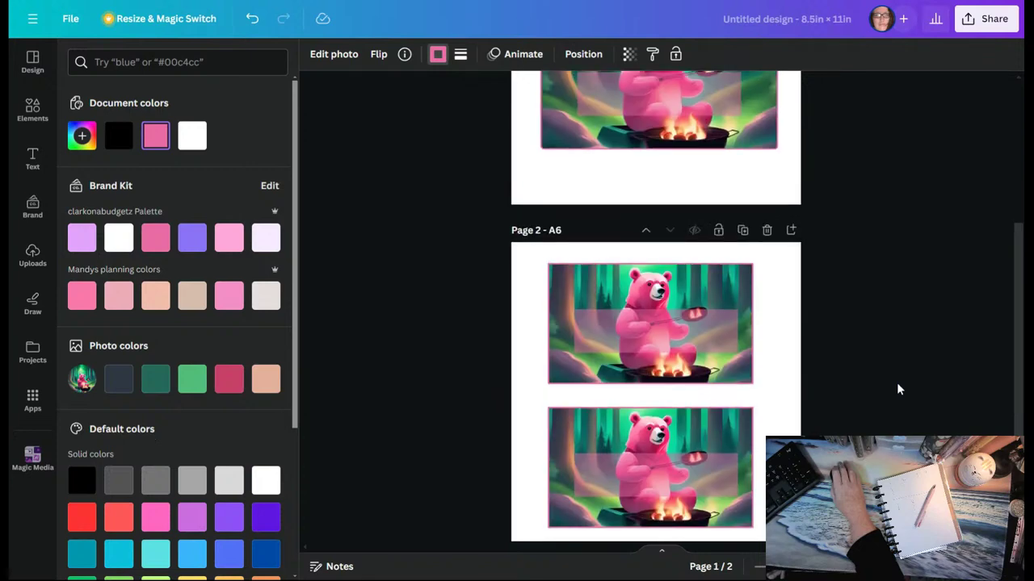